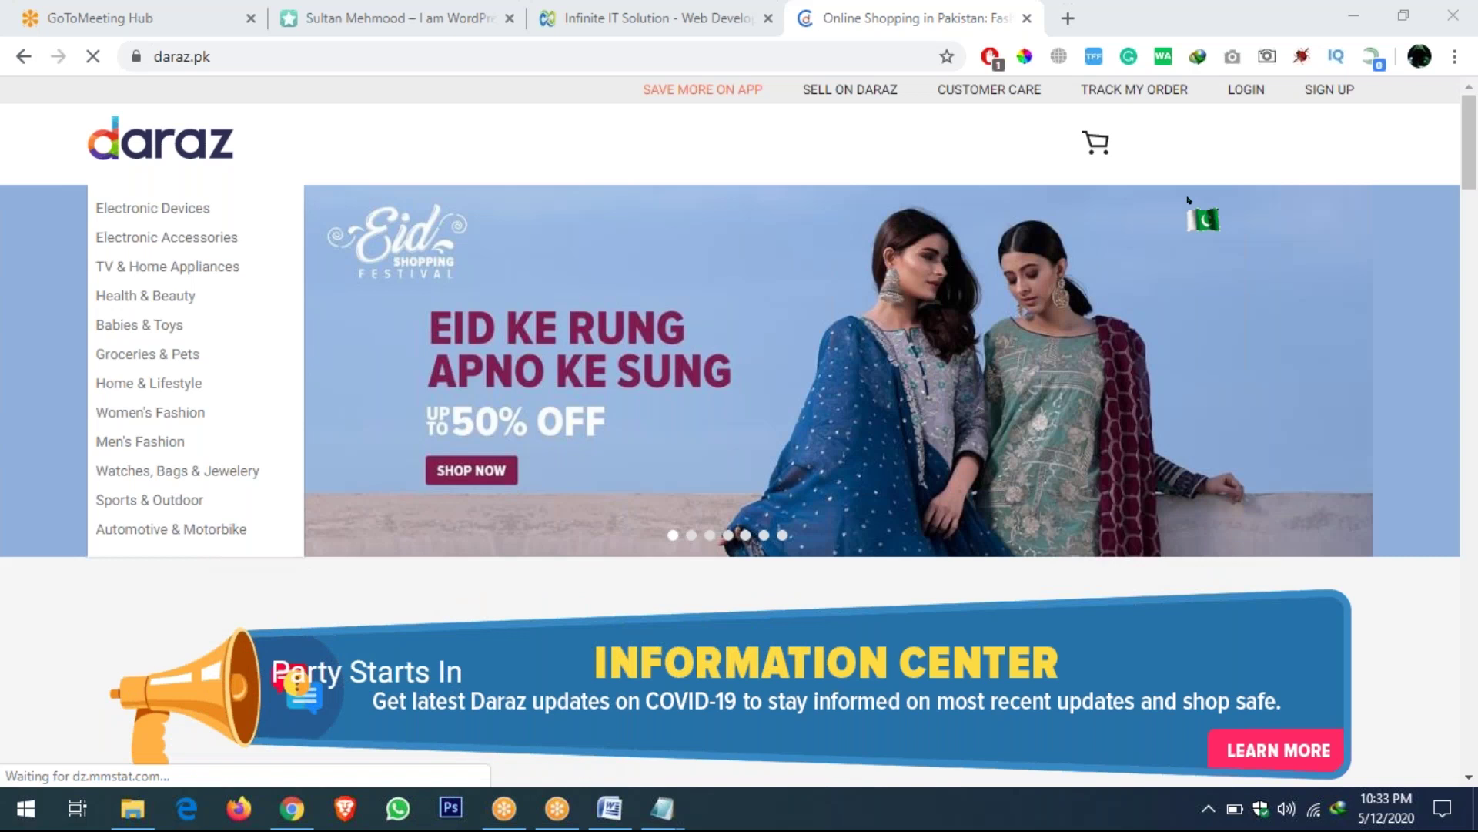
Switch to the Notepad list and append "/ Shopping Websites" to the "3. Ecommerce Website" line
key(alt+Tab)
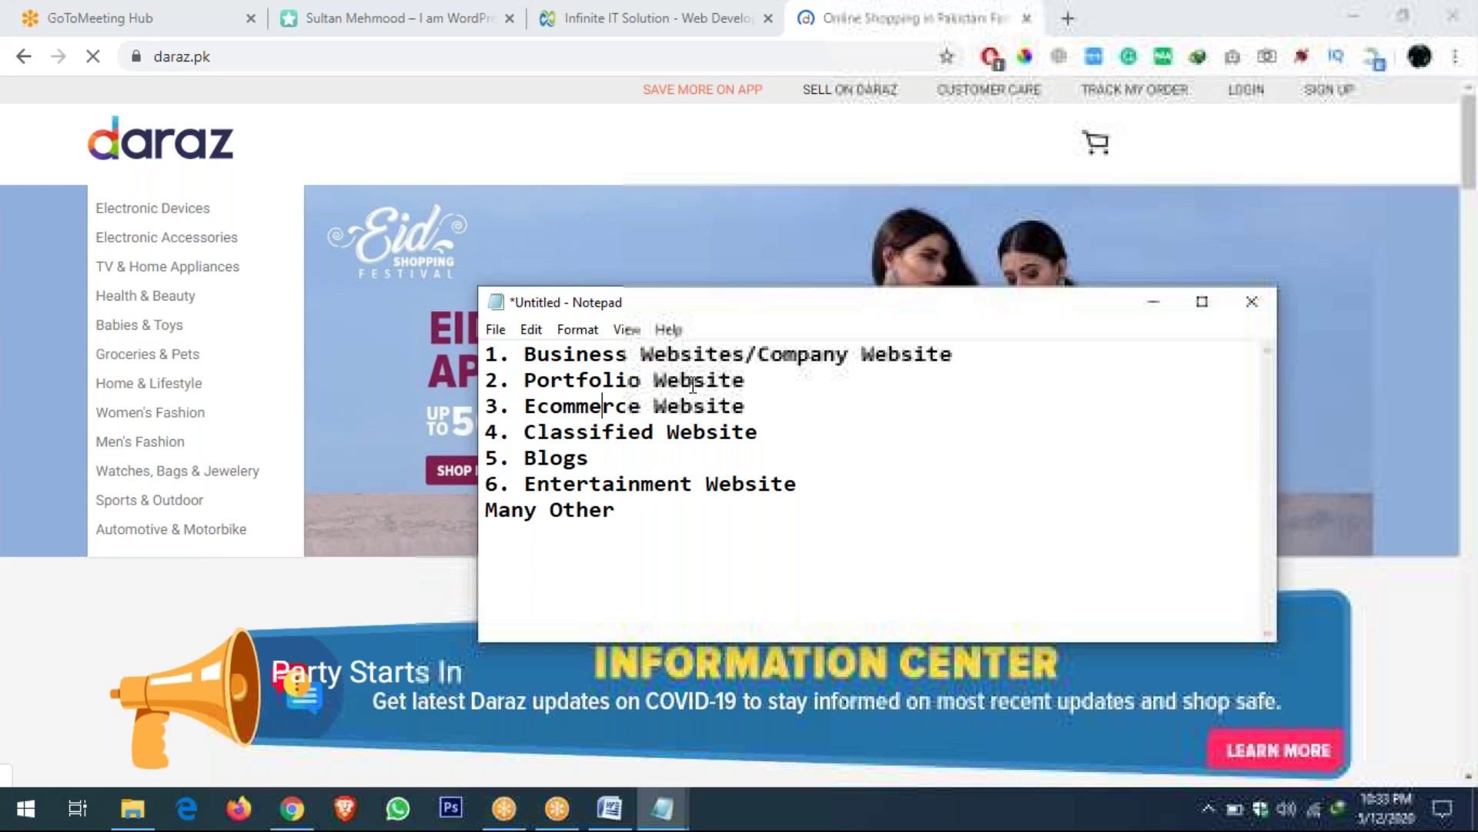
key(End)
text(/ Shopping W)
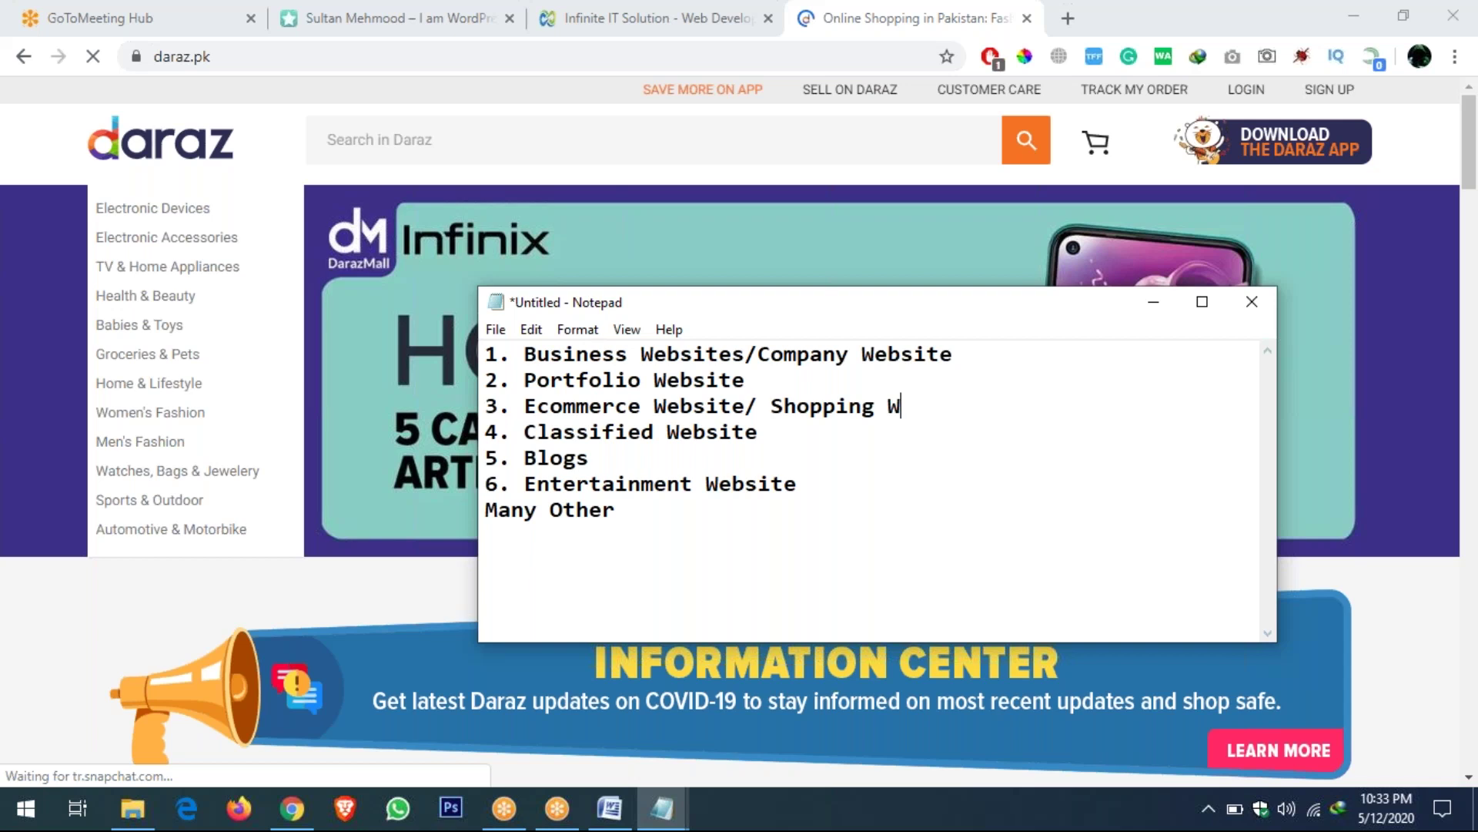
text(ebsites)
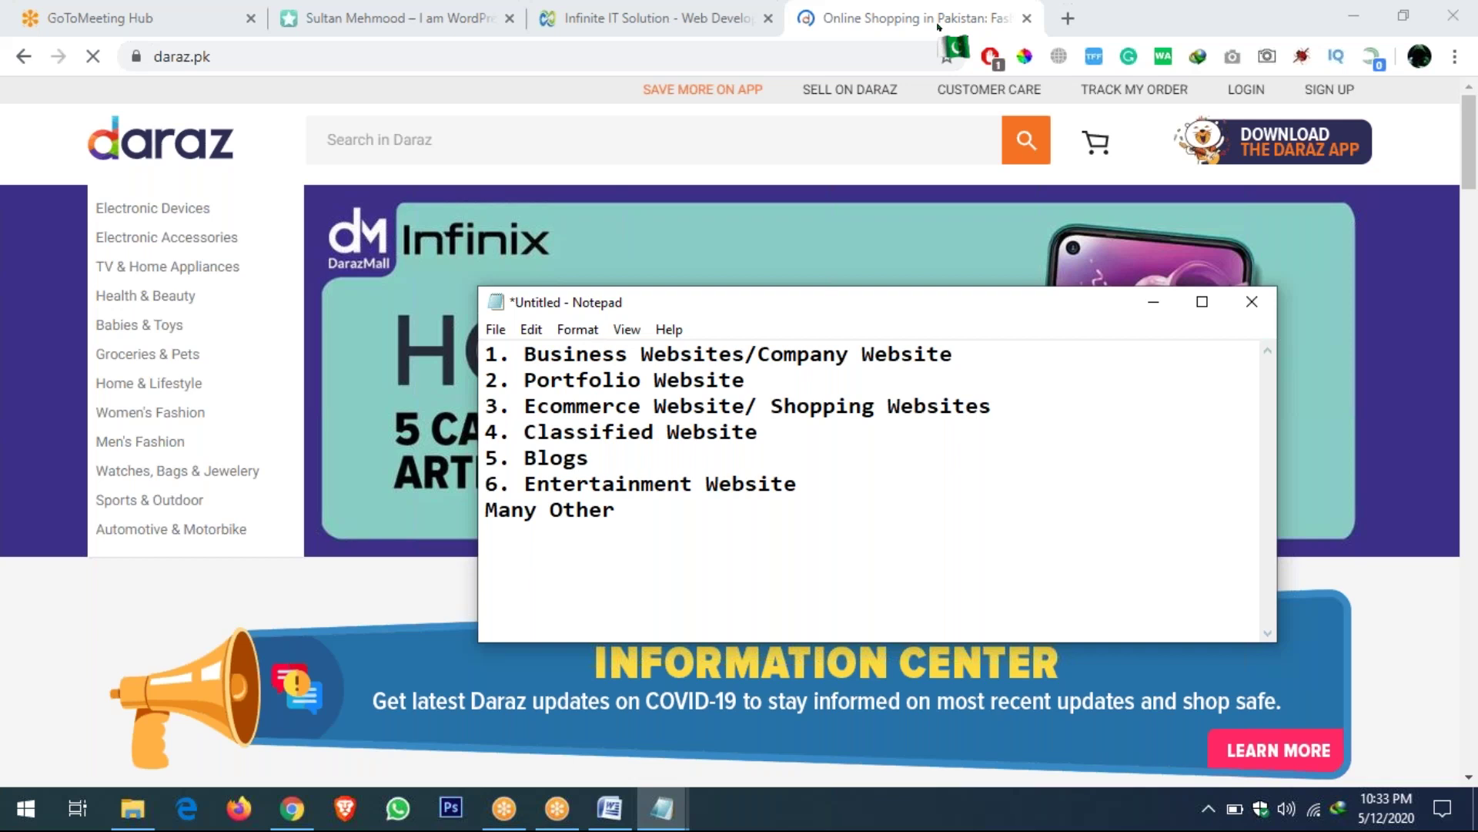
Return to the Daraz store in Chrome and view the product page of the Fair & Lovely Crystal Bright Cream 25g
click(940, 25)
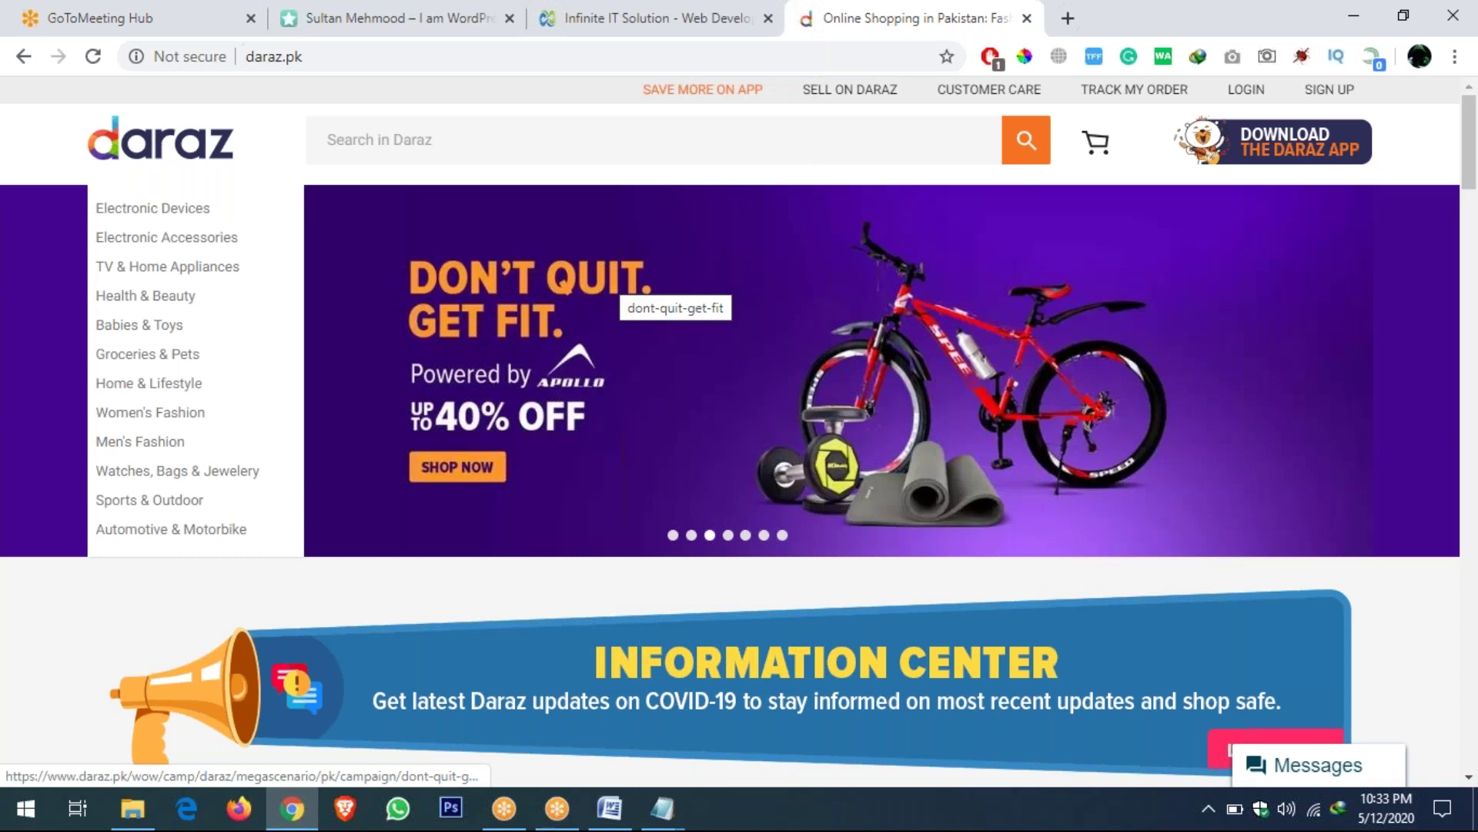
click(886, 537)
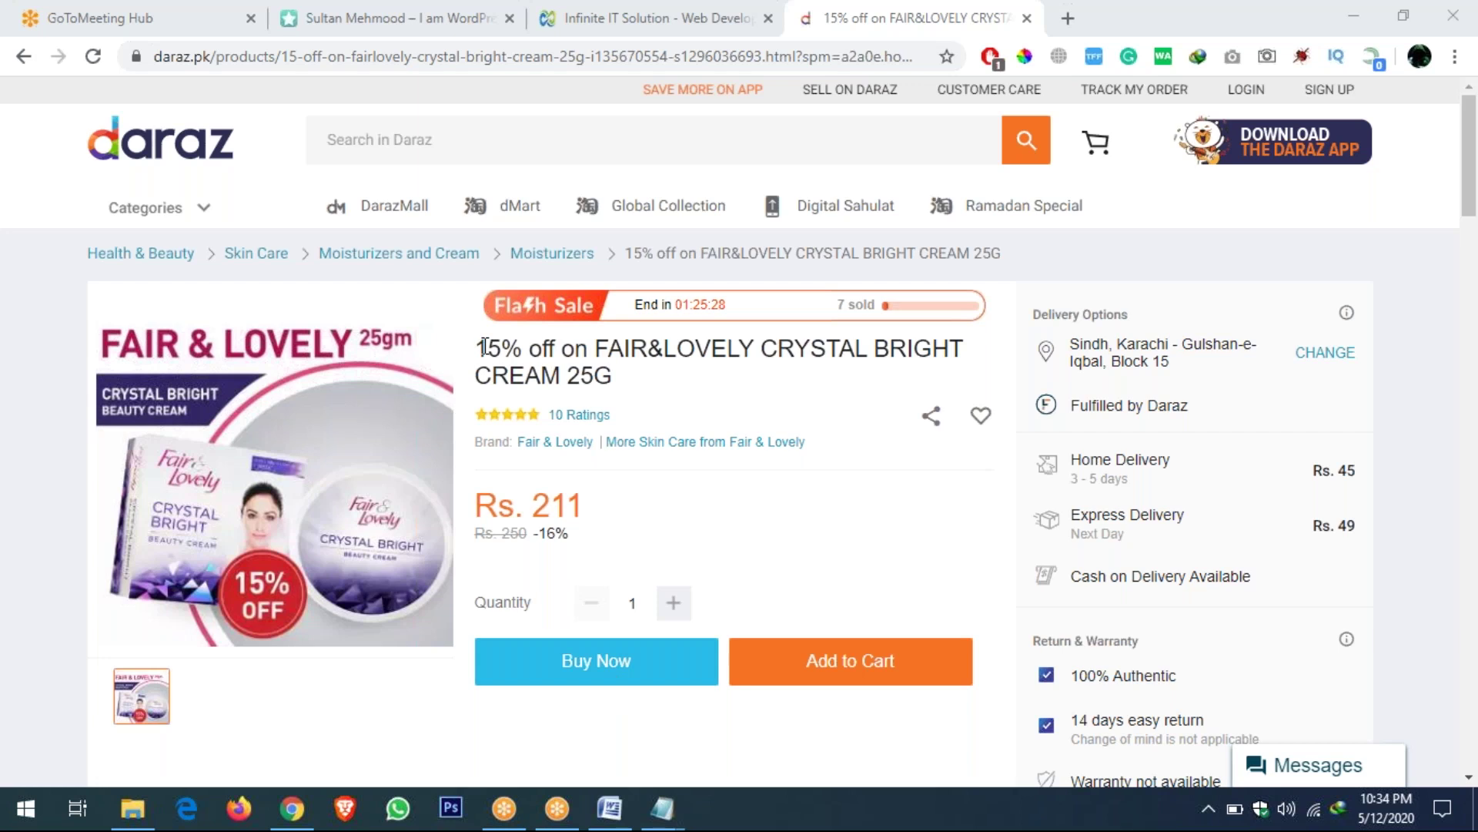
click(548, 368)
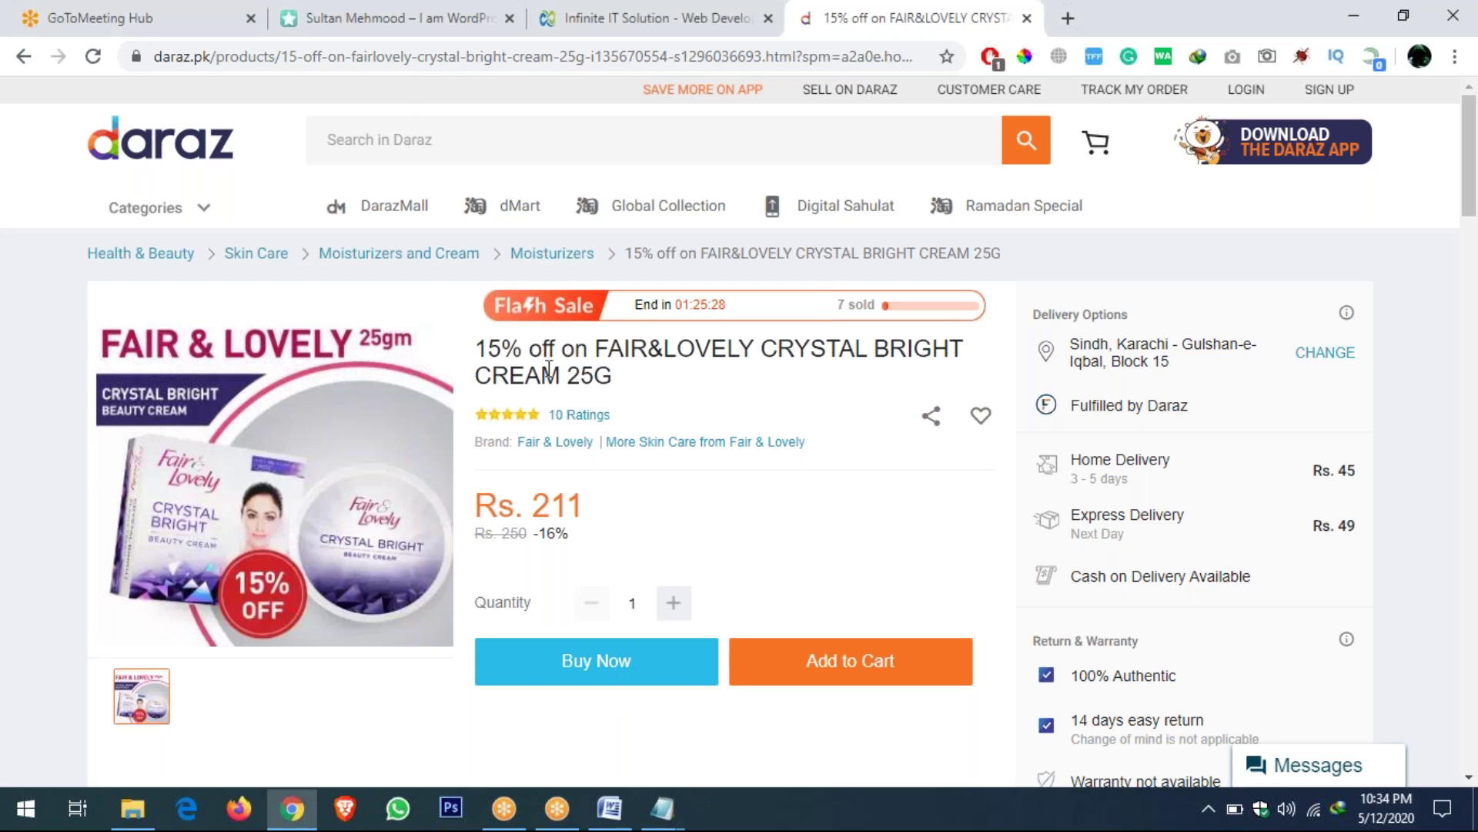
drag(476, 348, 601, 373)
click(609, 376)
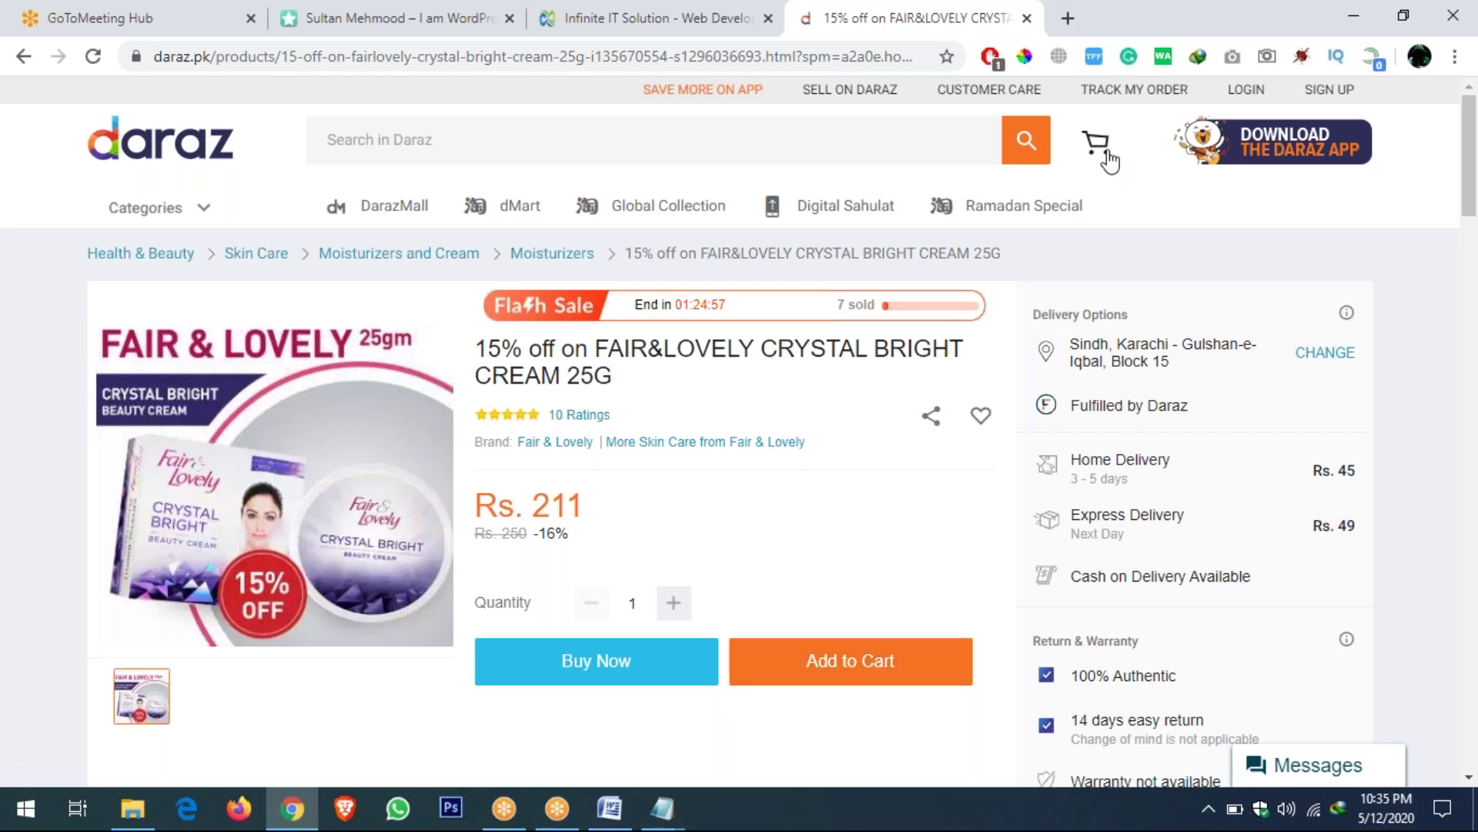
Search Google for "goto shopping" in a new tab and open the goto.com.pk store from the results
click(1067, 19)
text(goto)
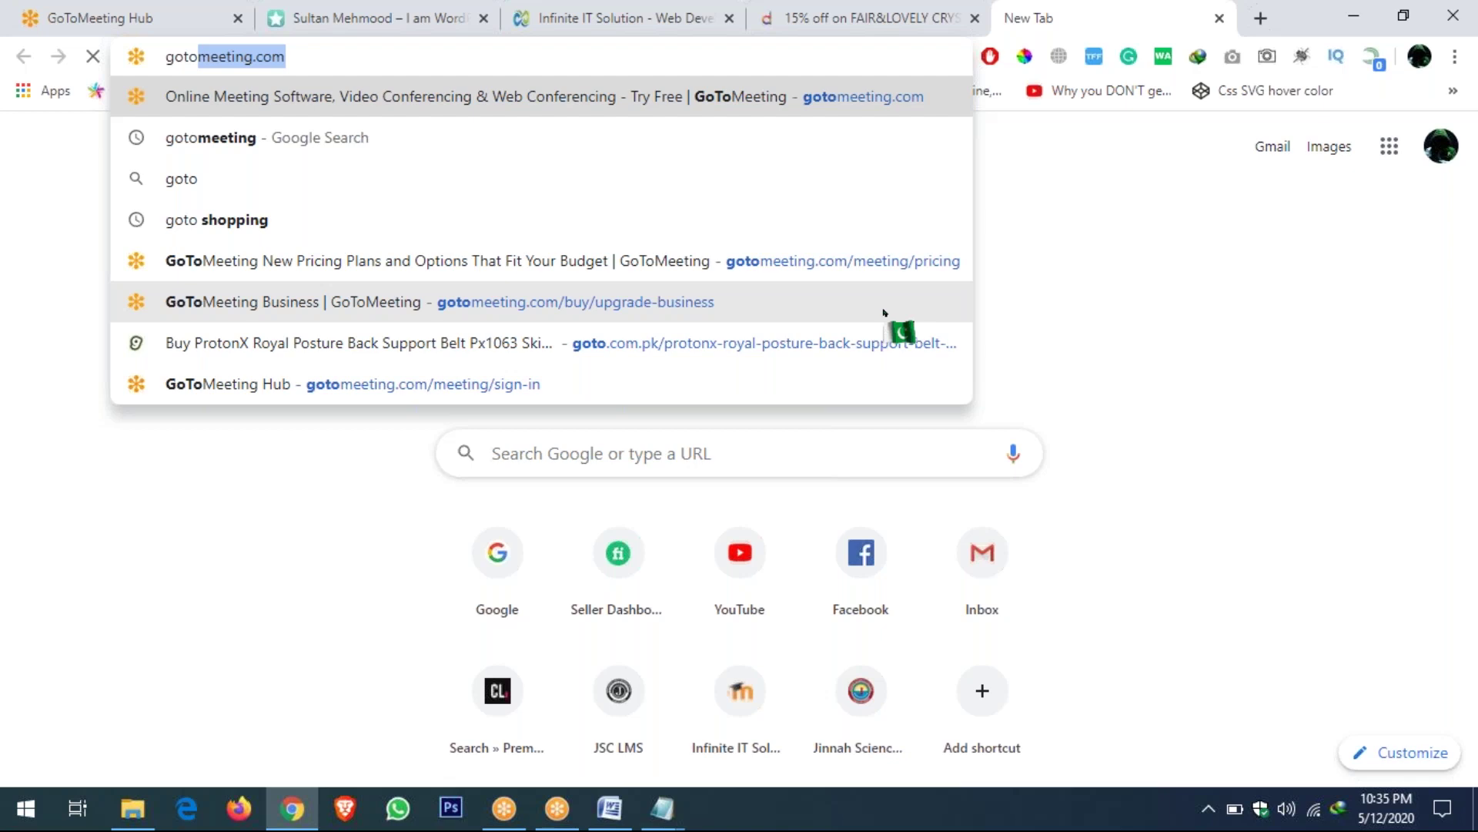
click(217, 219)
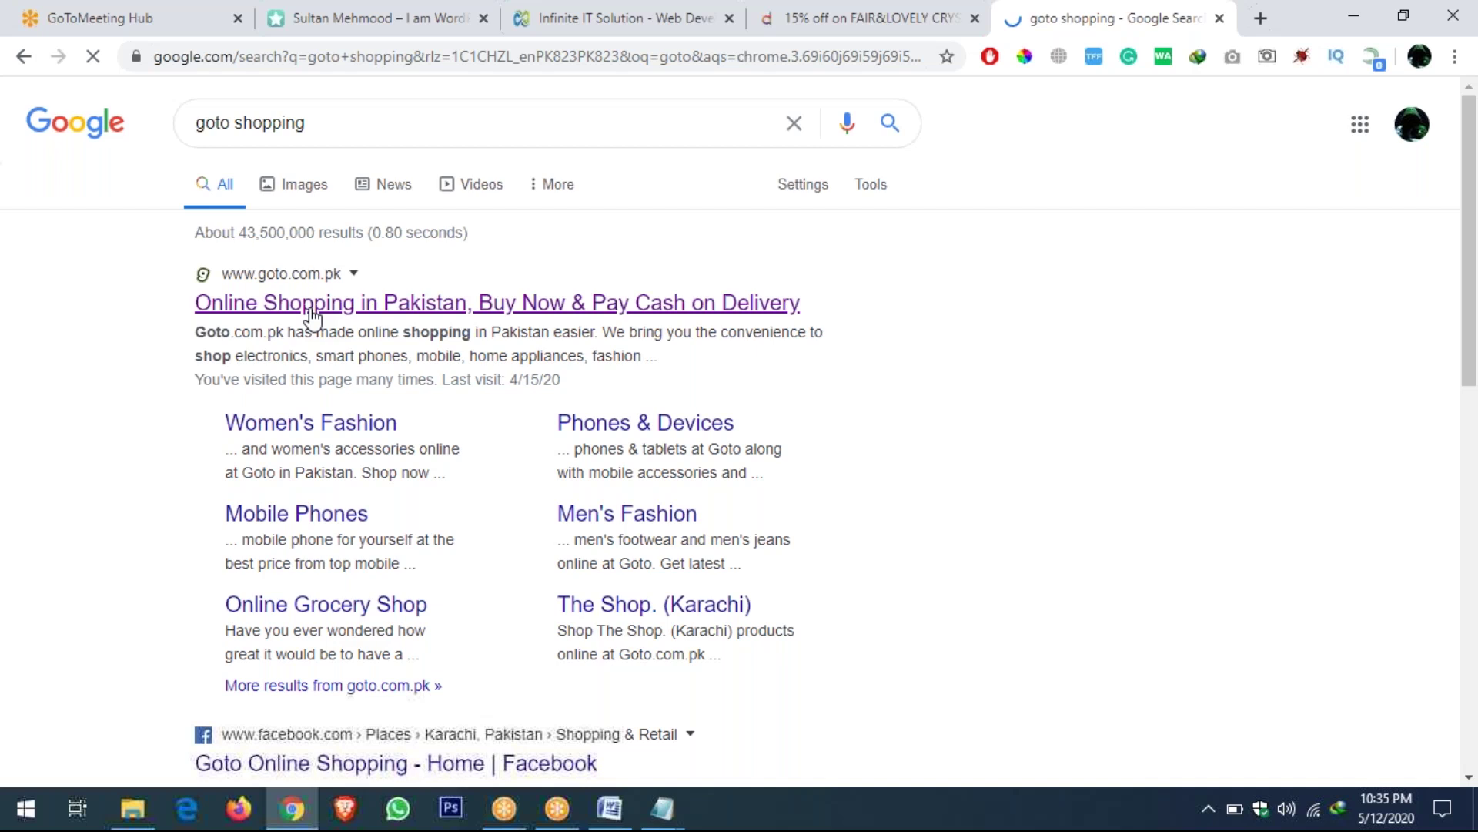
Go back to the Daraz product page and bring up the Notepad list of website types over it
click(927, 23)
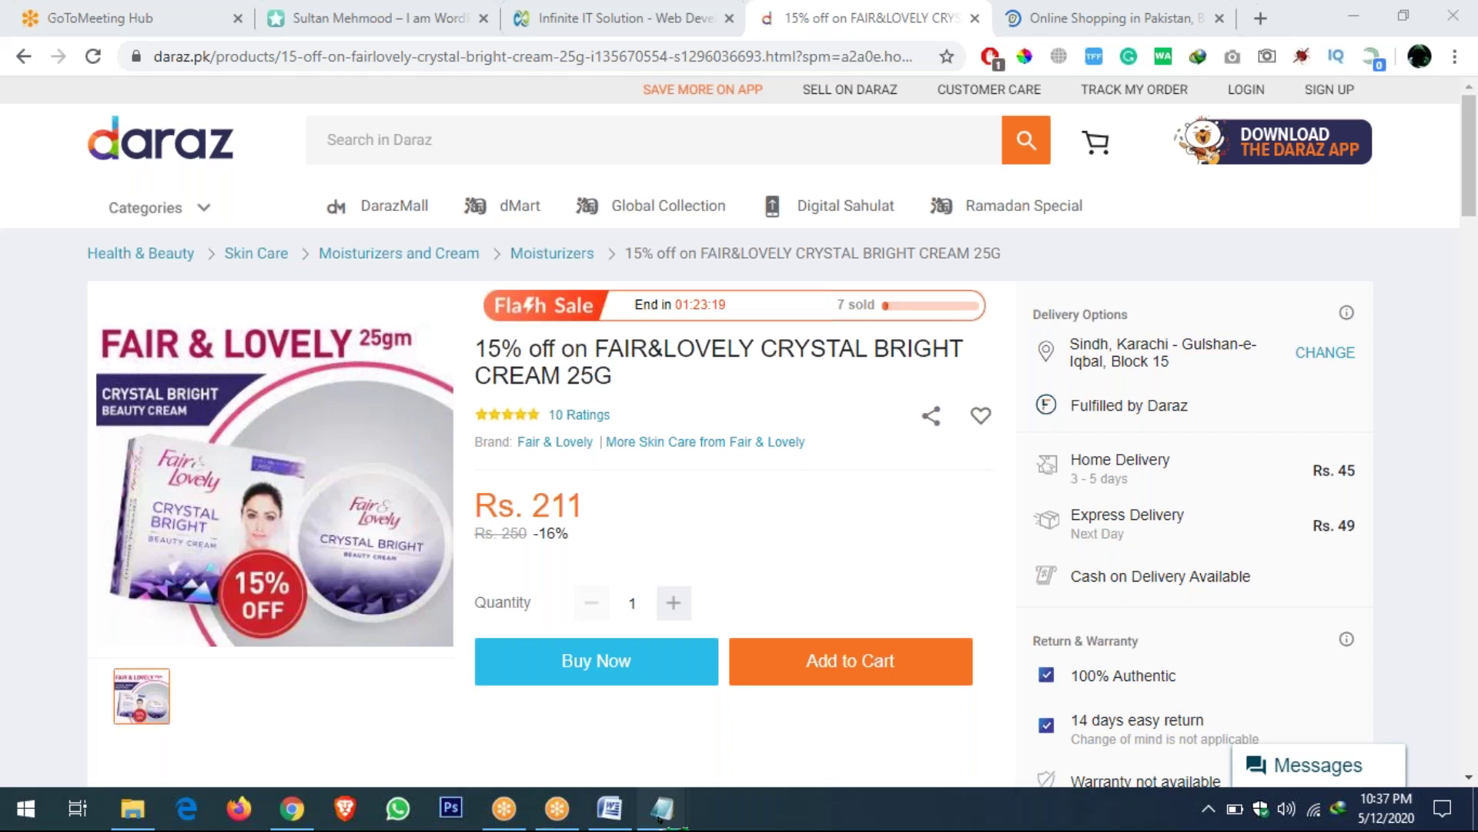
mouse_move(660, 810)
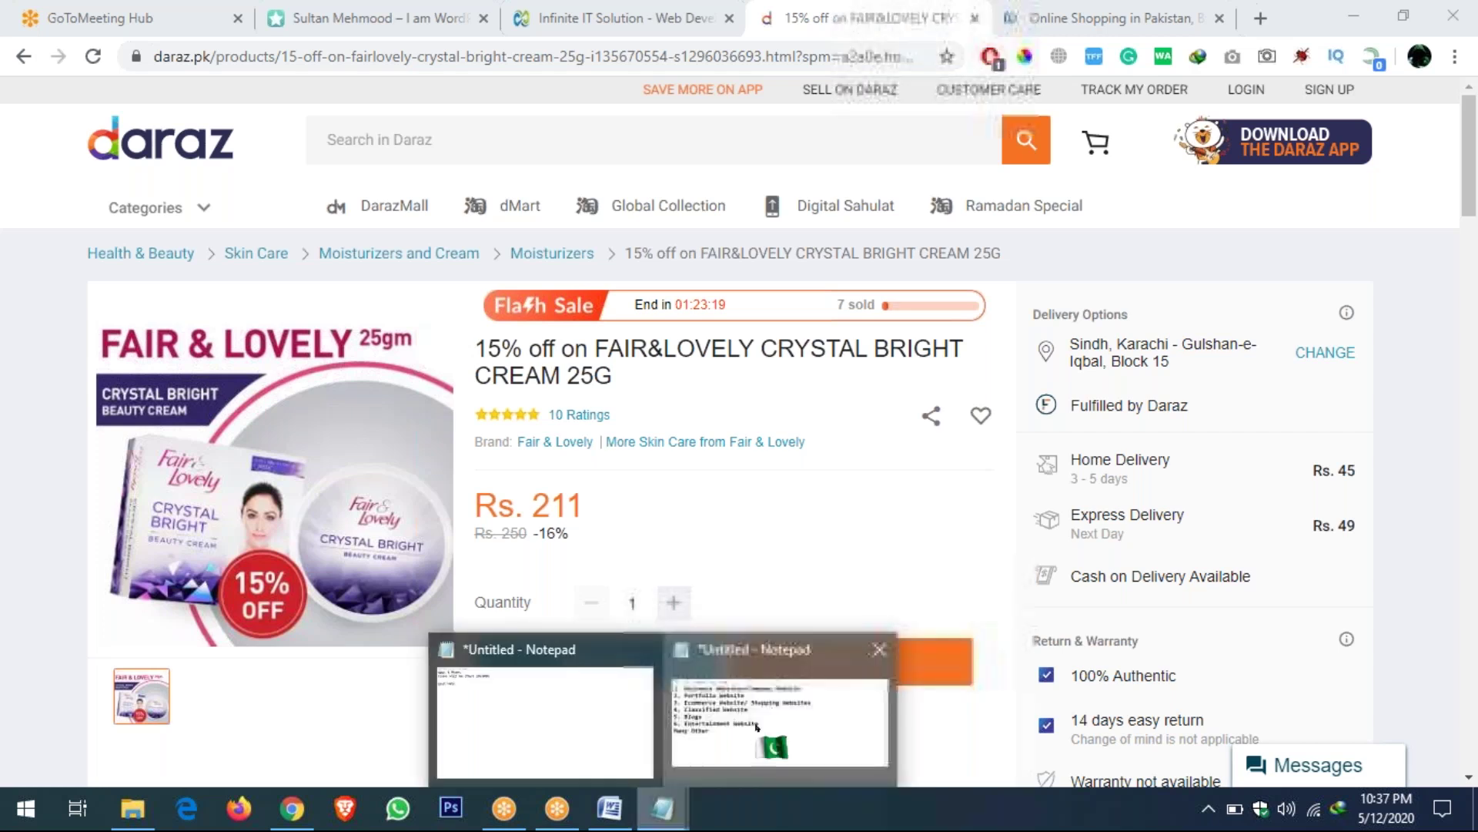
click(757, 726)
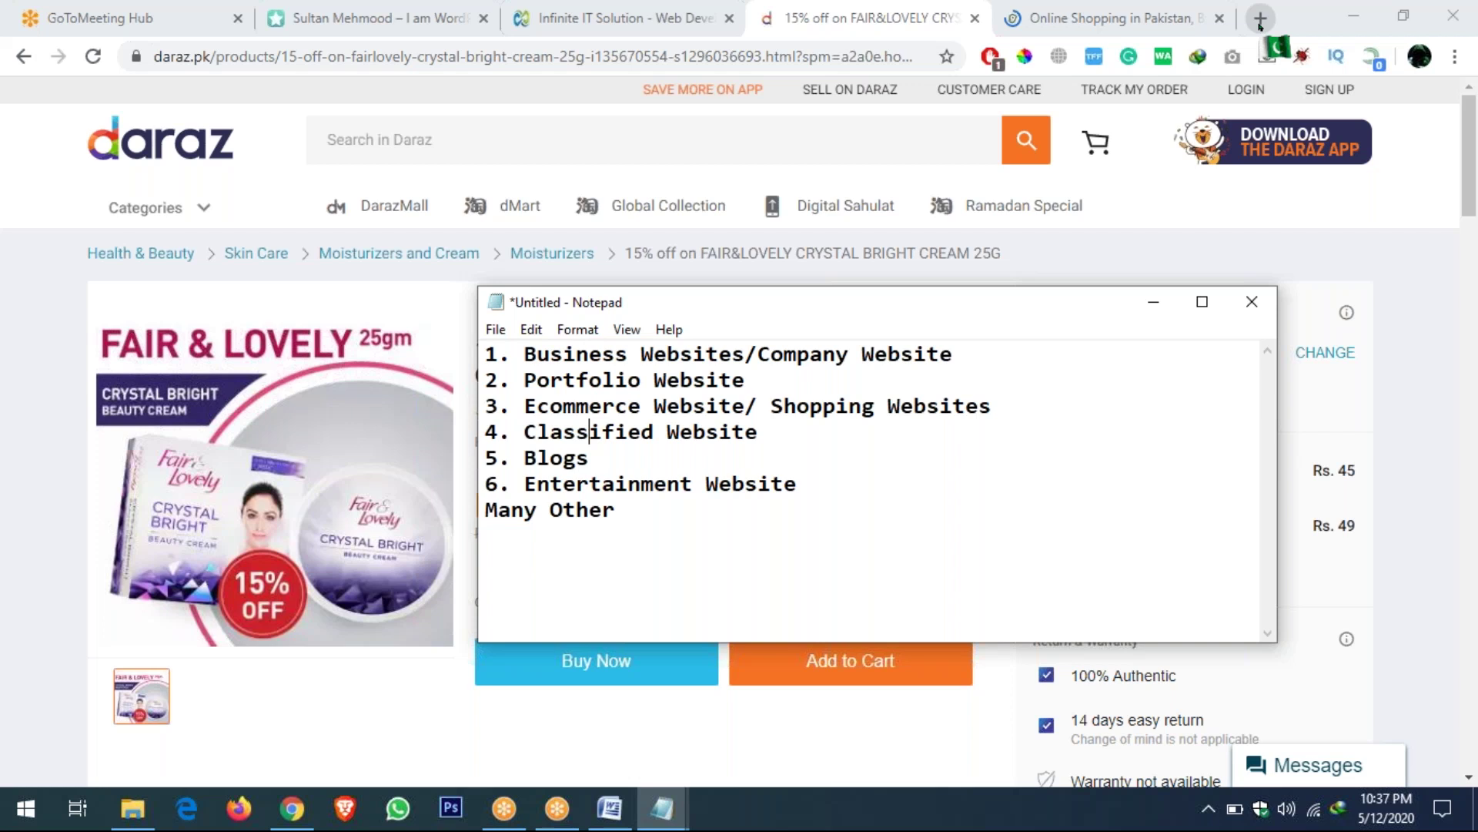
Open propakistani.pk in a new browser tab, look over its homepage news and allow its notification request
click(1259, 20)
text(propaki)
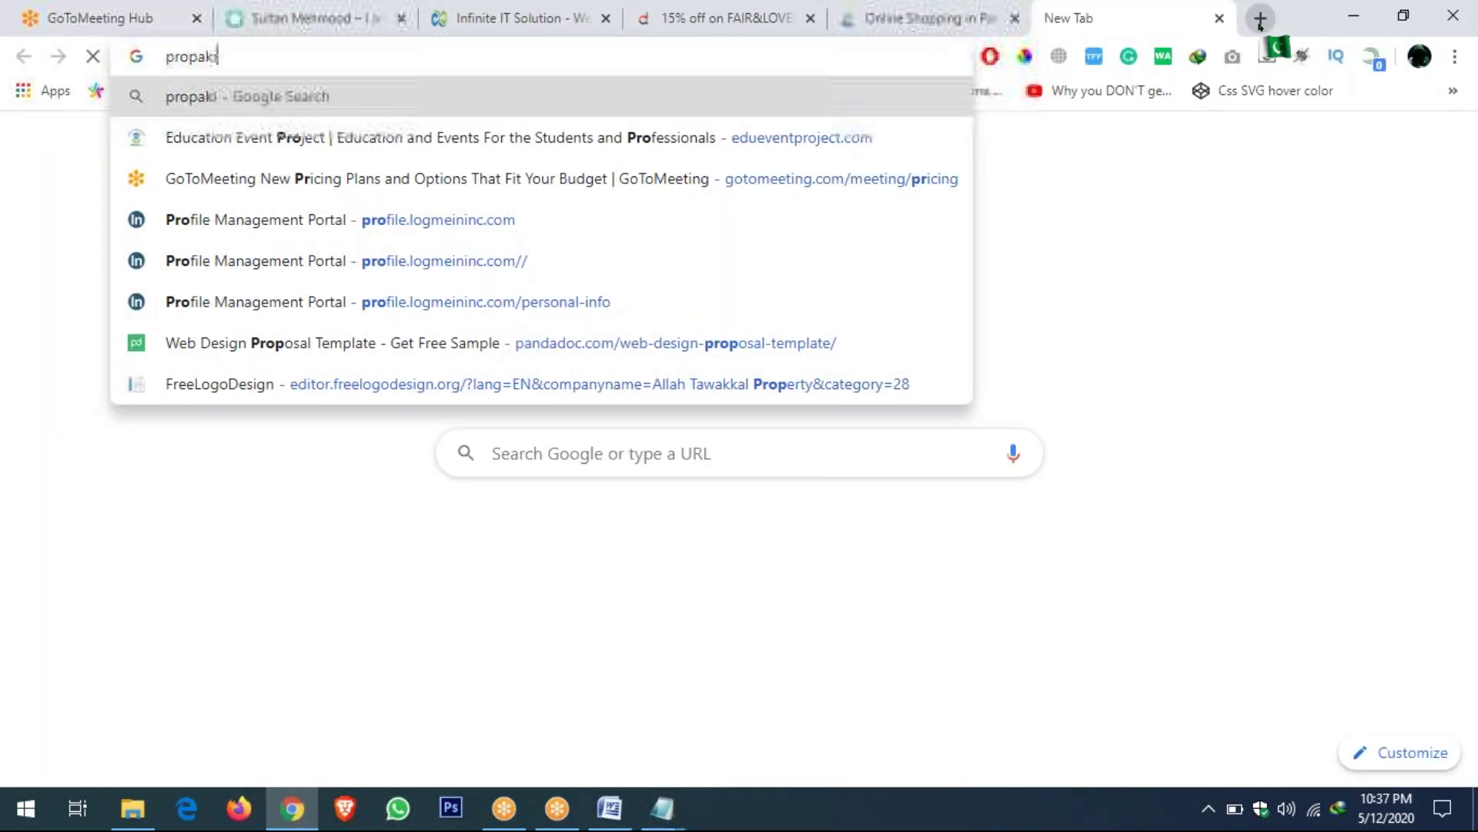
text(stani.pk)
key(Return)
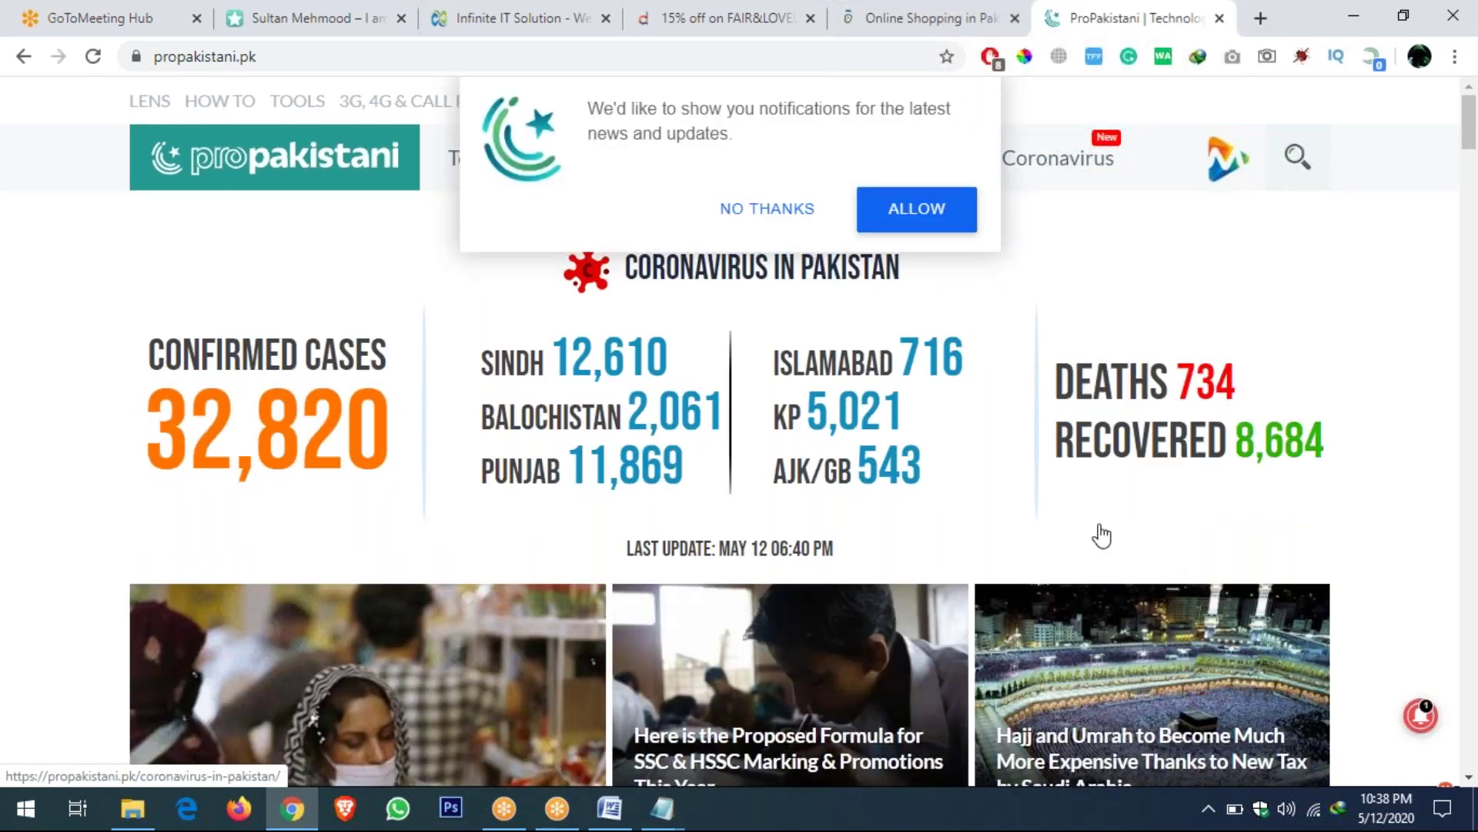
scroll(1102, 536, down, 1)
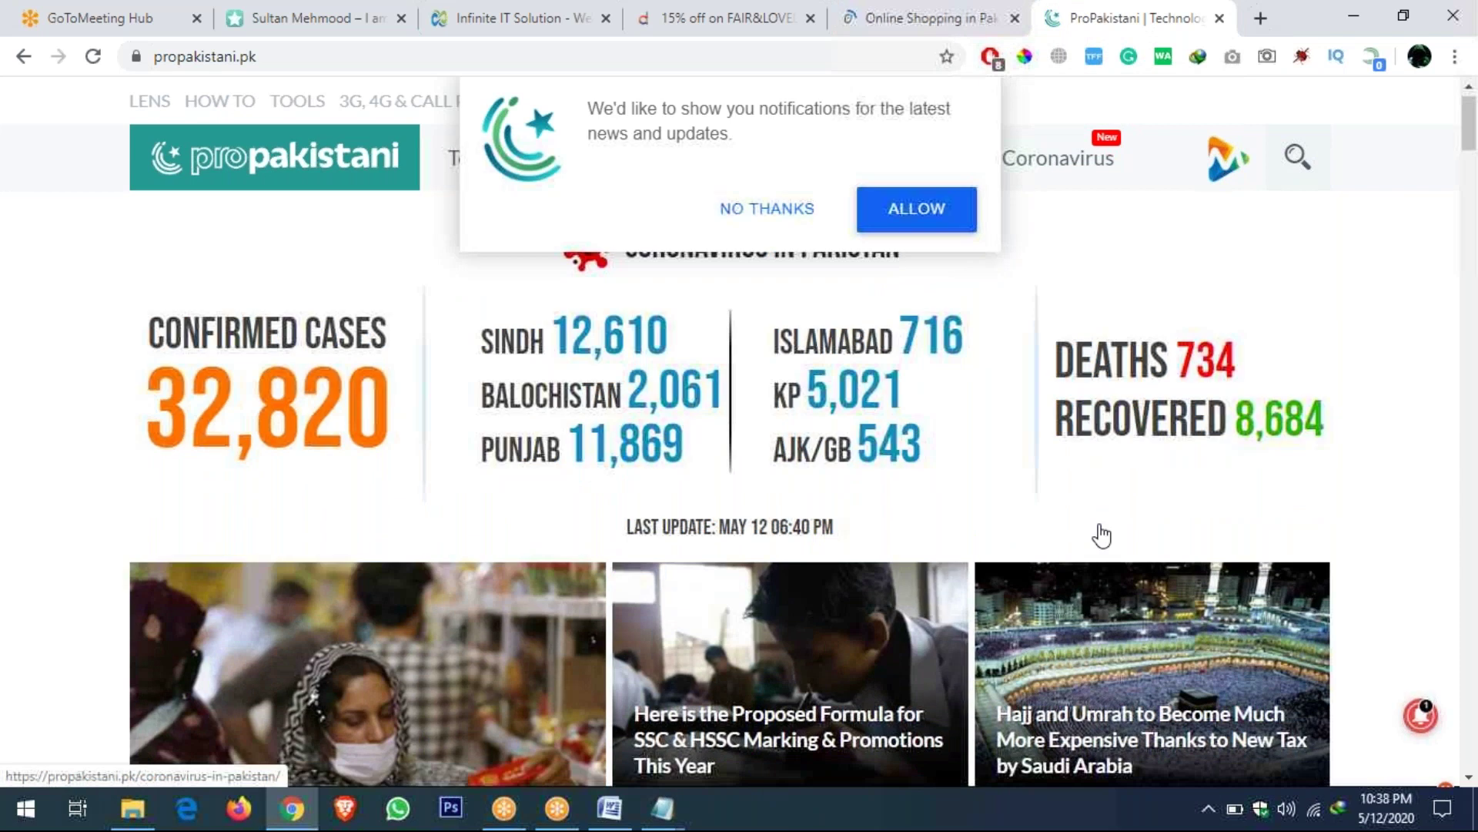
scroll(1102, 535, down, 4)
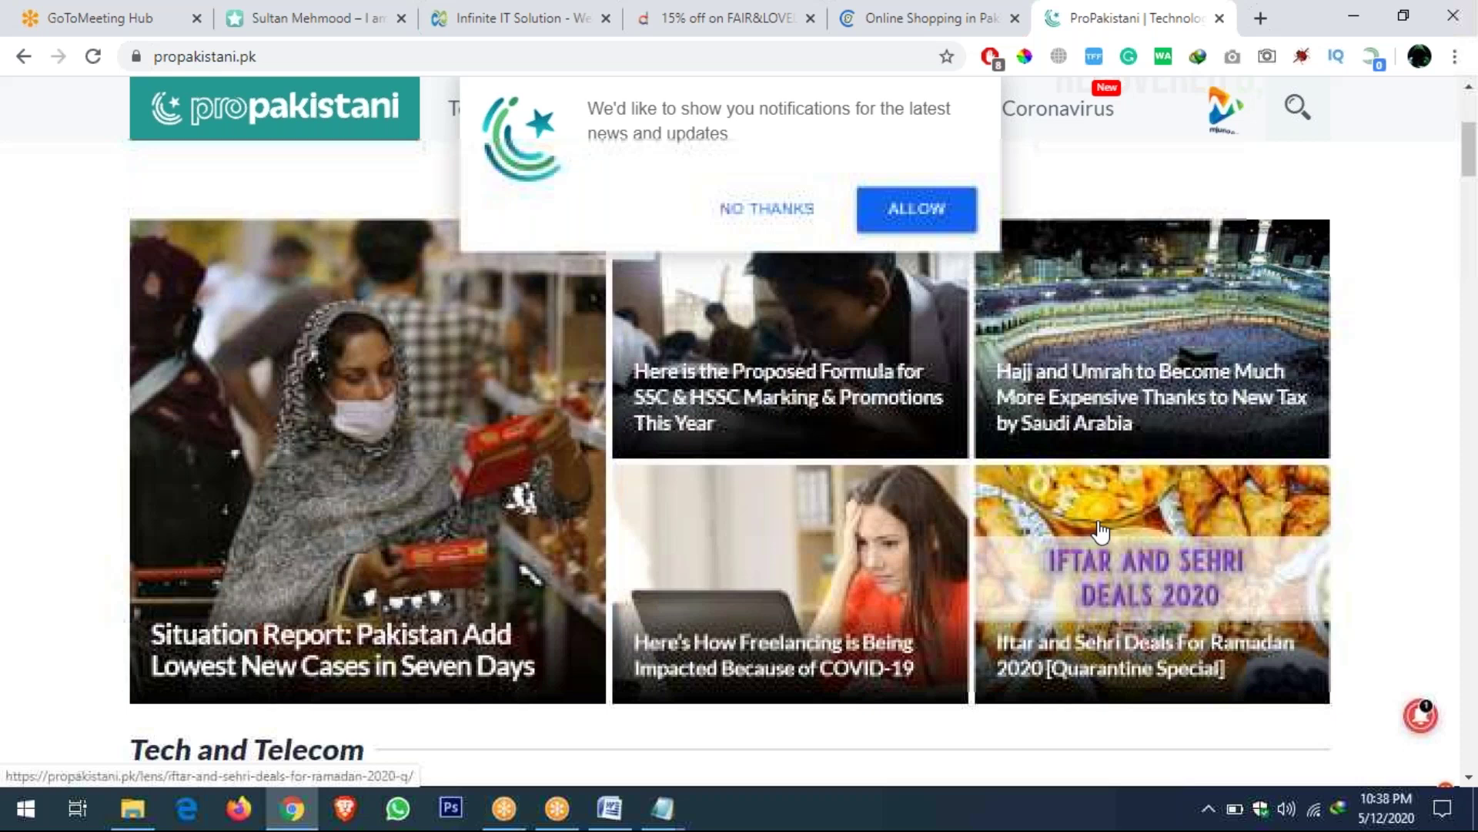
click(972, 205)
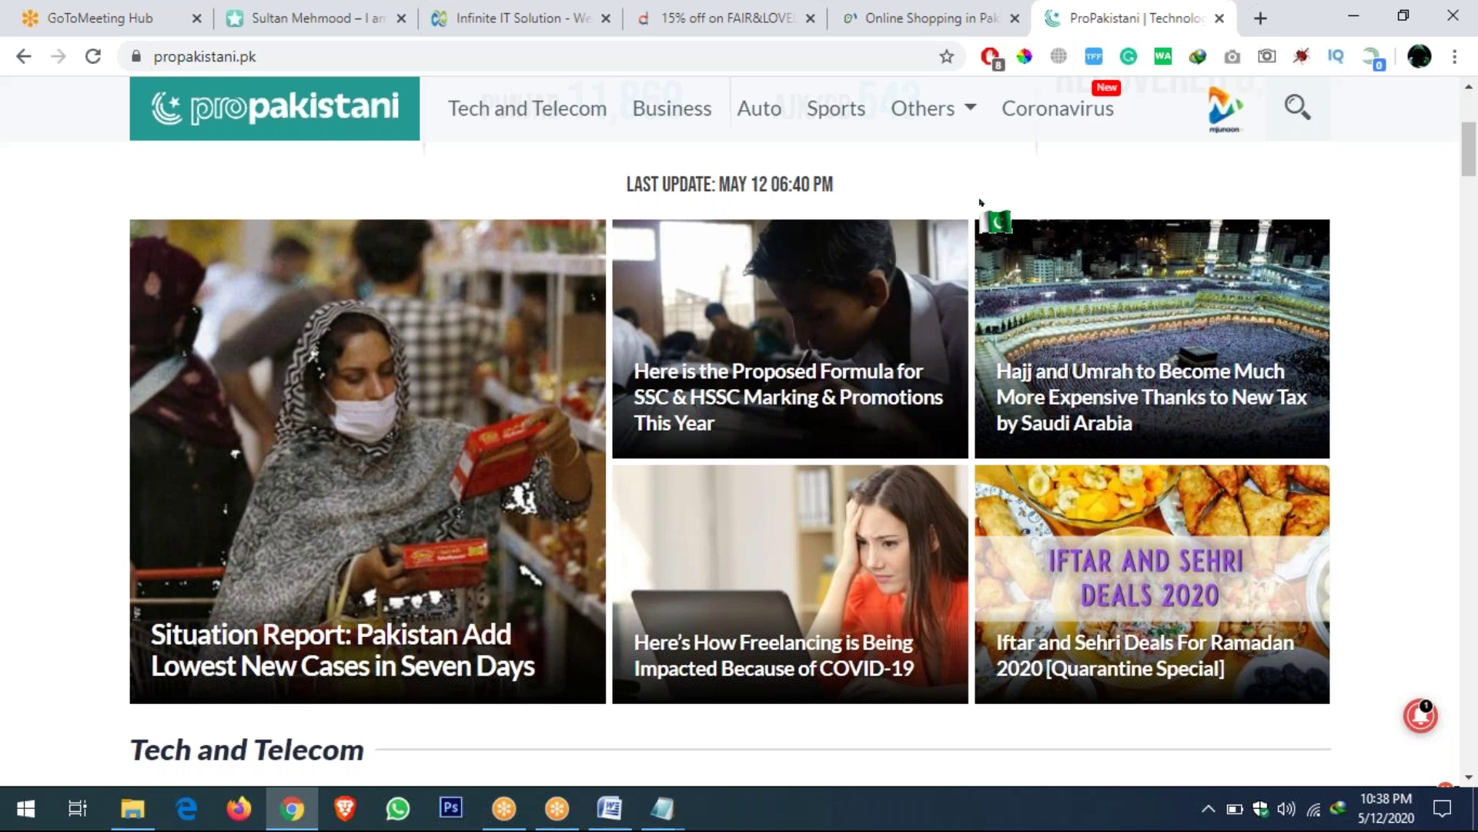
Add the line "7. Social Media Website" below "6. Entertainment Website" in the Notepad list
key(alt+Tab)
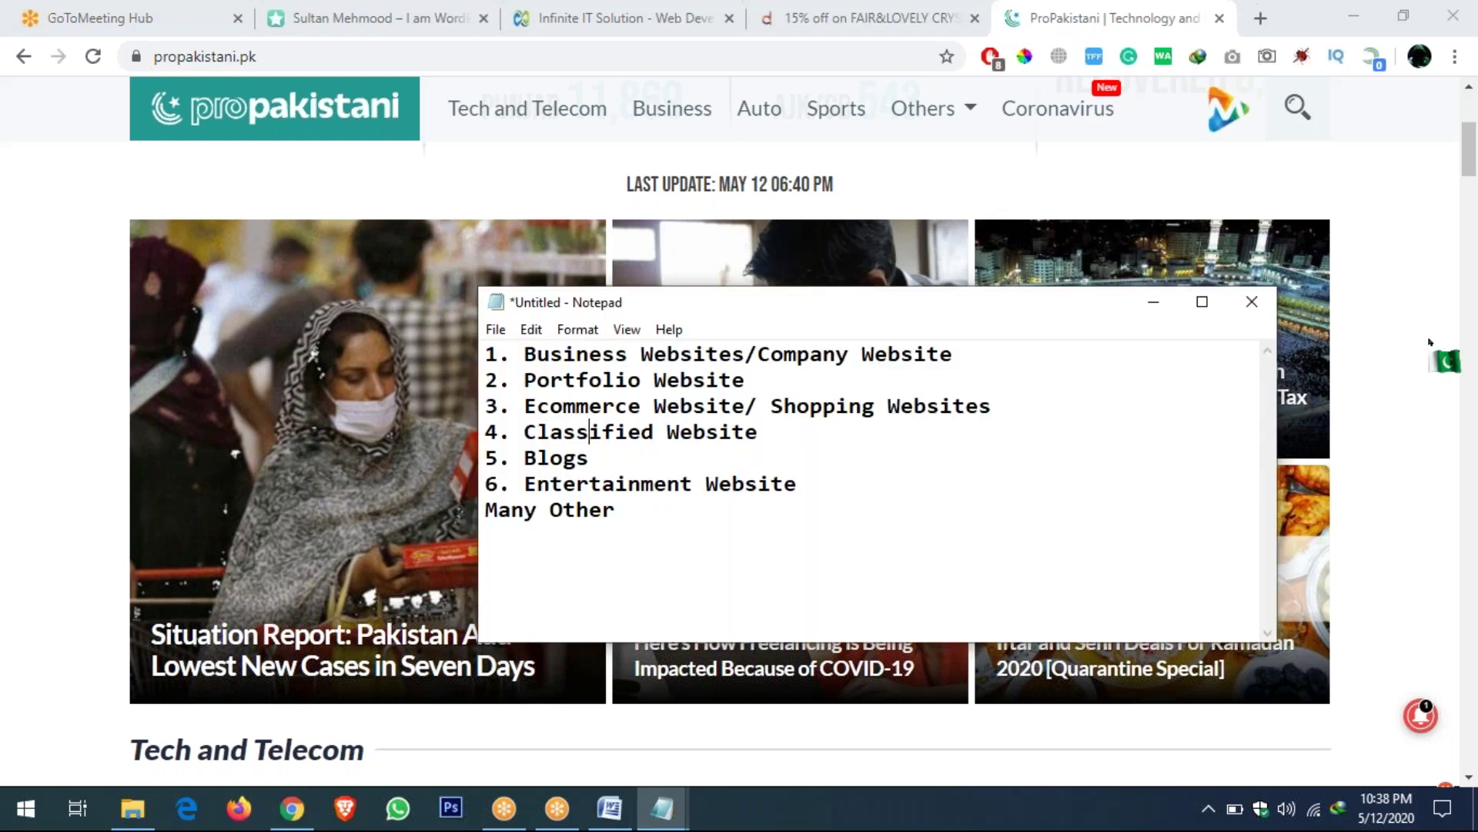
drag(1430, 342, 1103, 74)
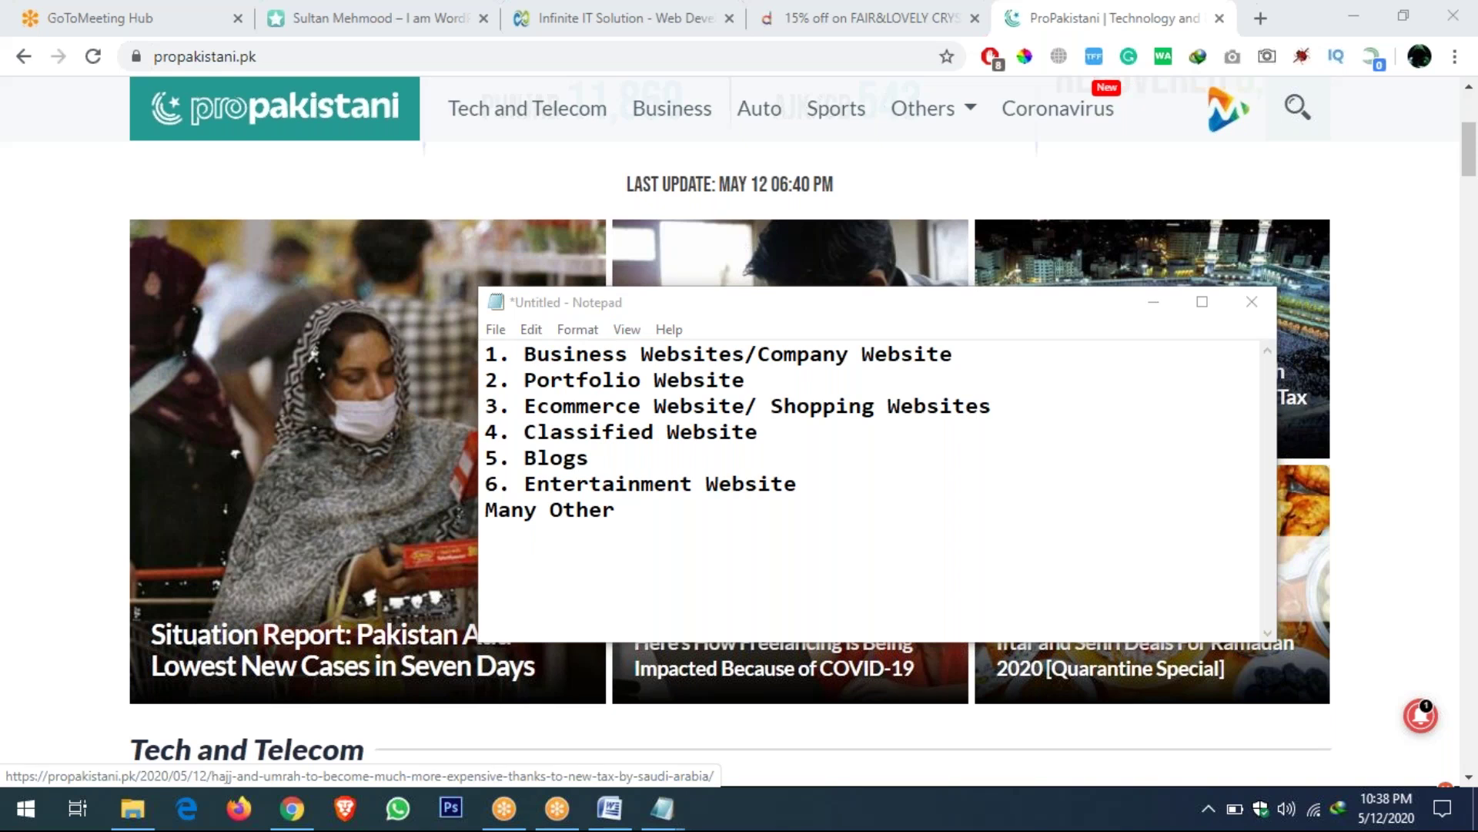
click(838, 479)
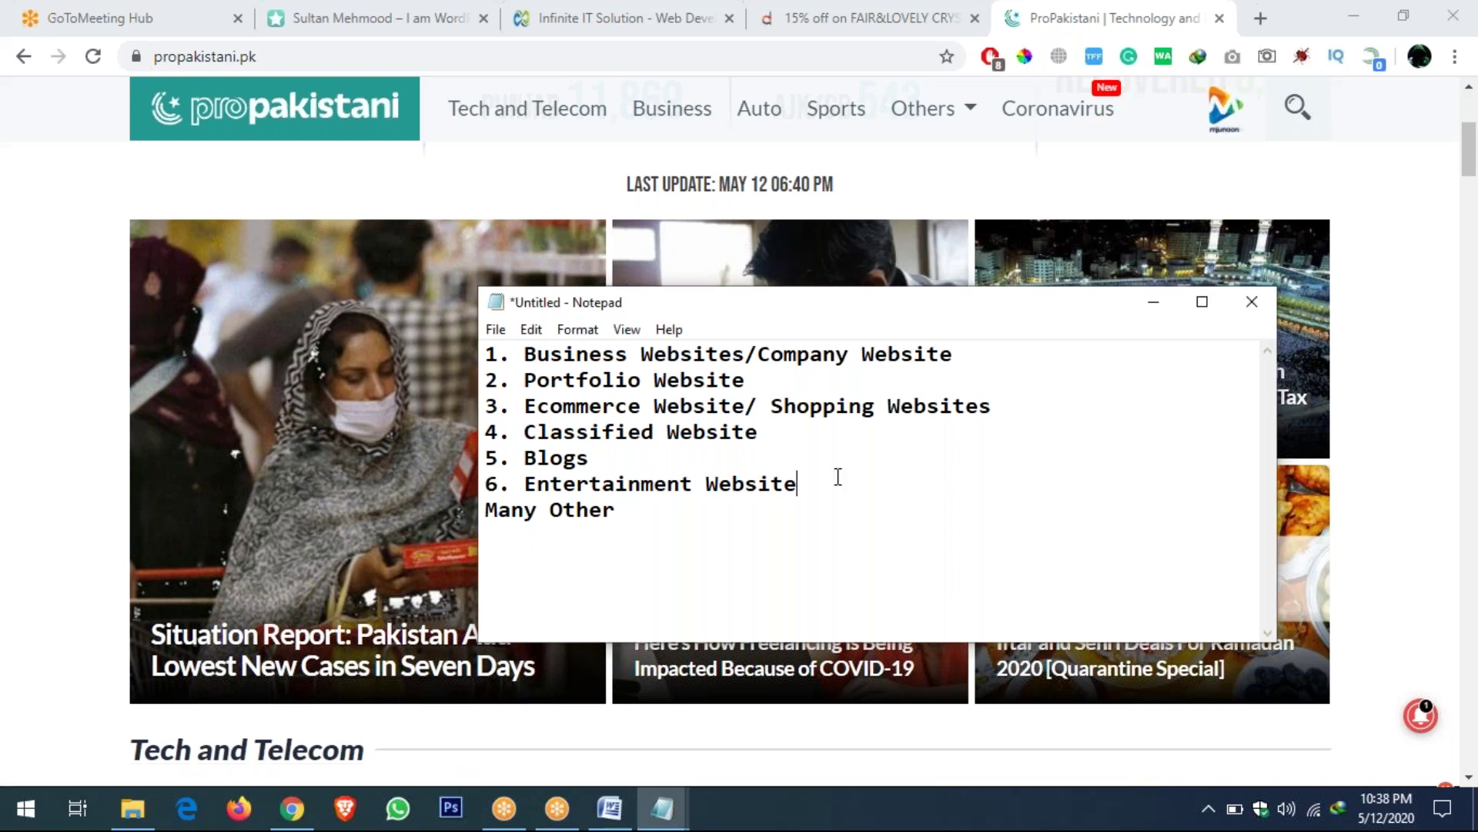
key(Return)
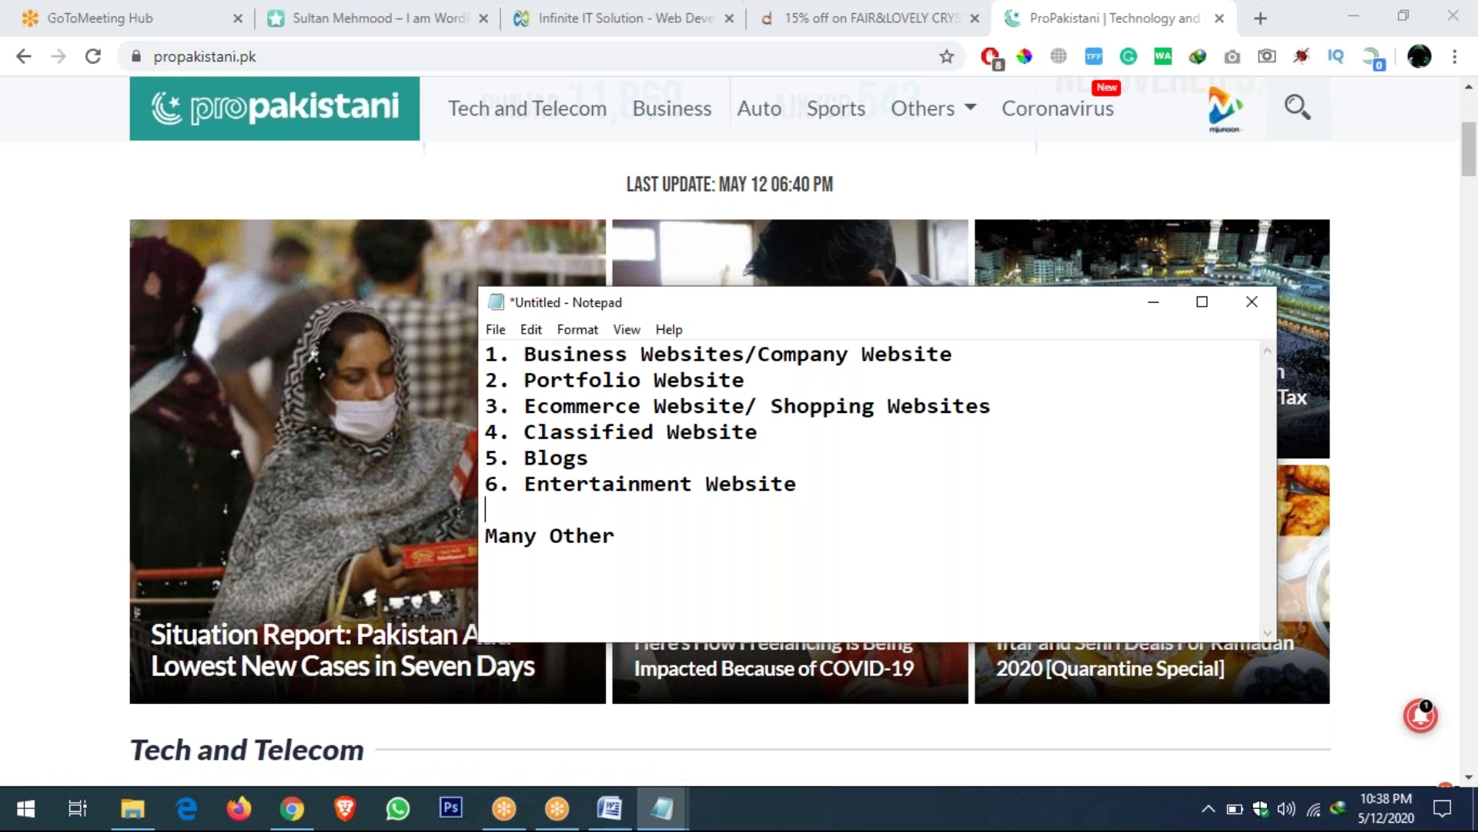
text(7. Social)
text(Media Website)
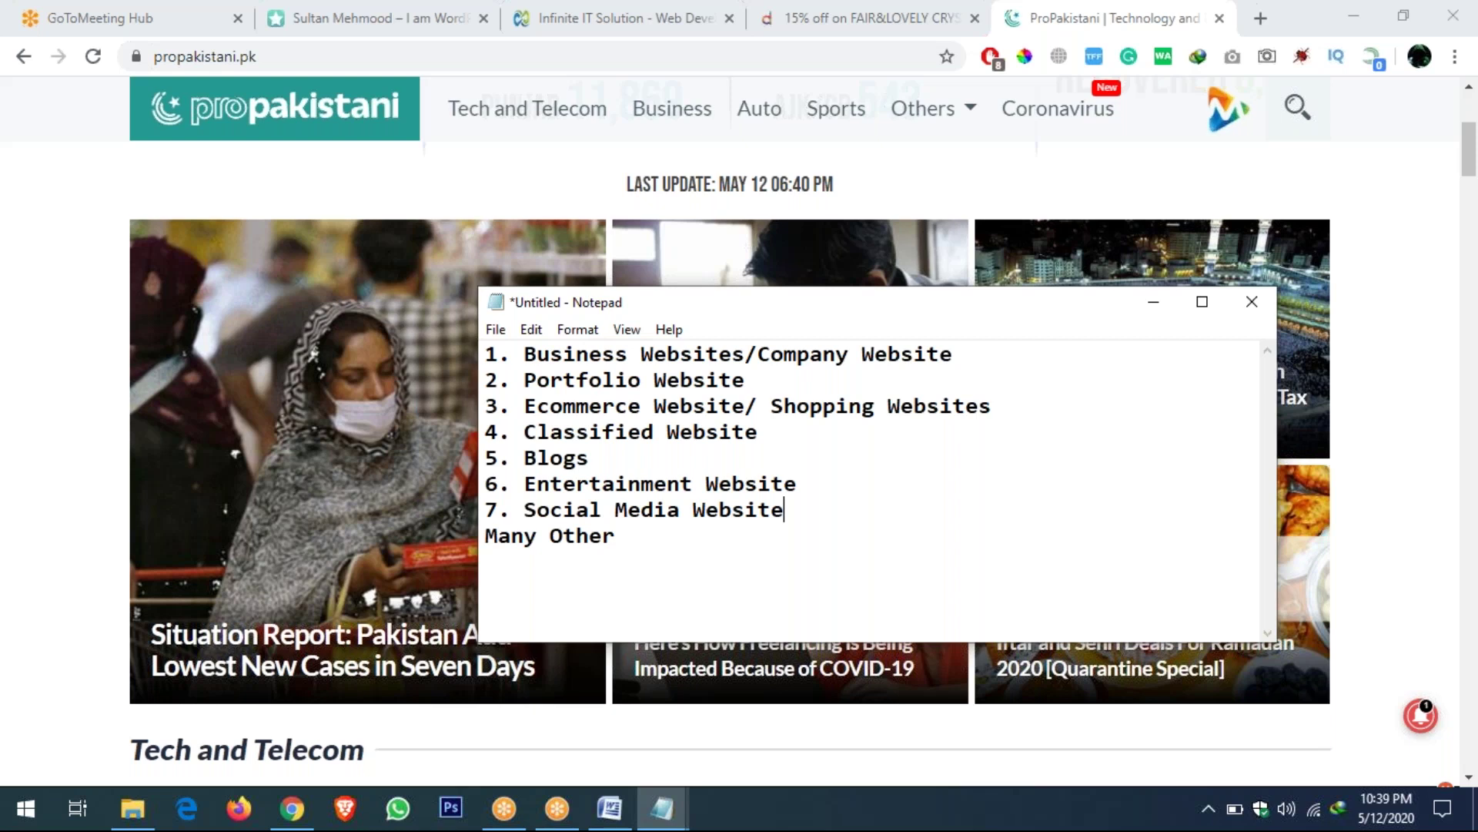
click(1445, 264)
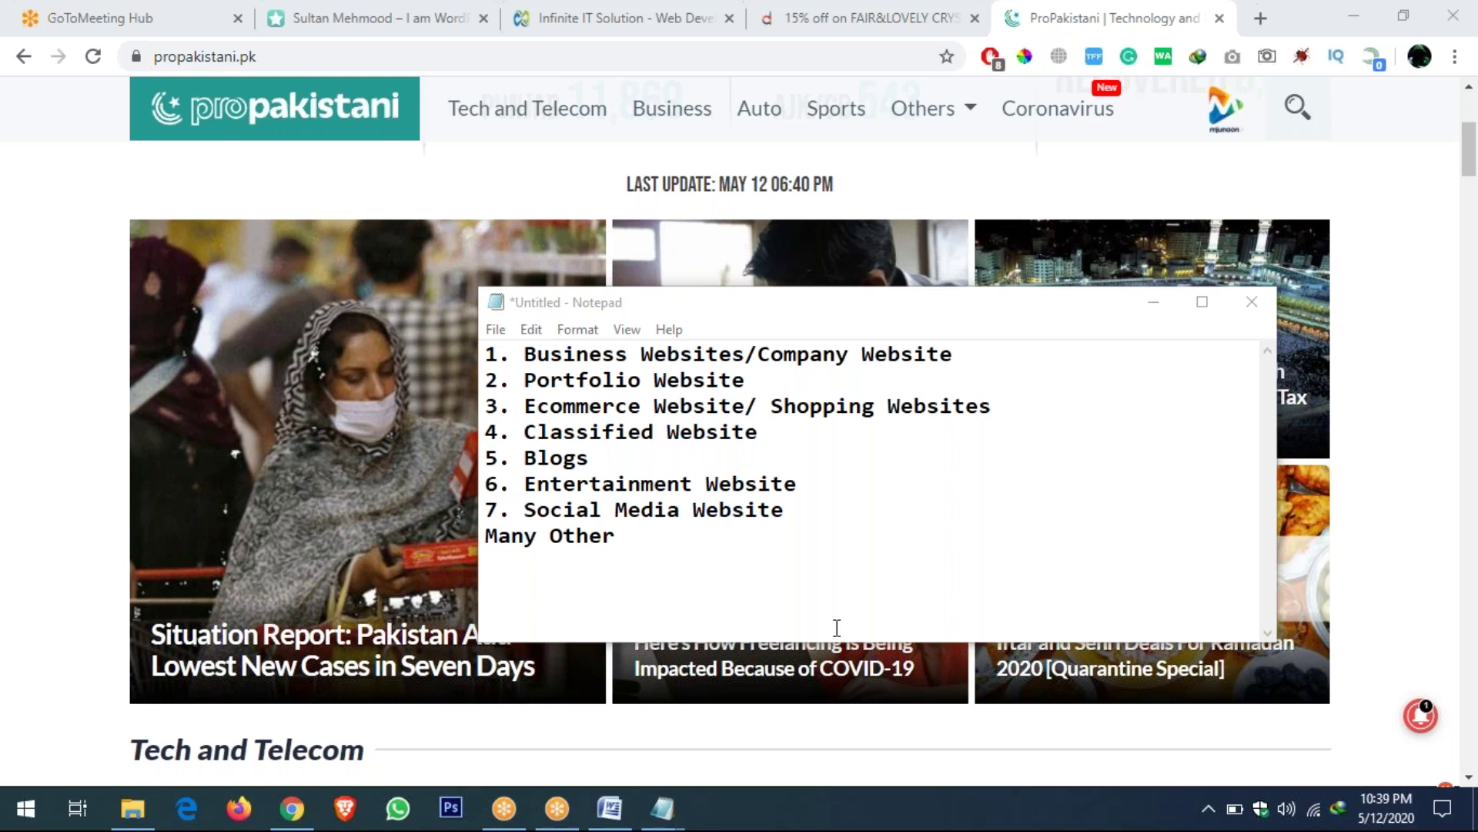
Switch to the Word course outline and go to the "Domain and Hosting" topic
click(609, 809)
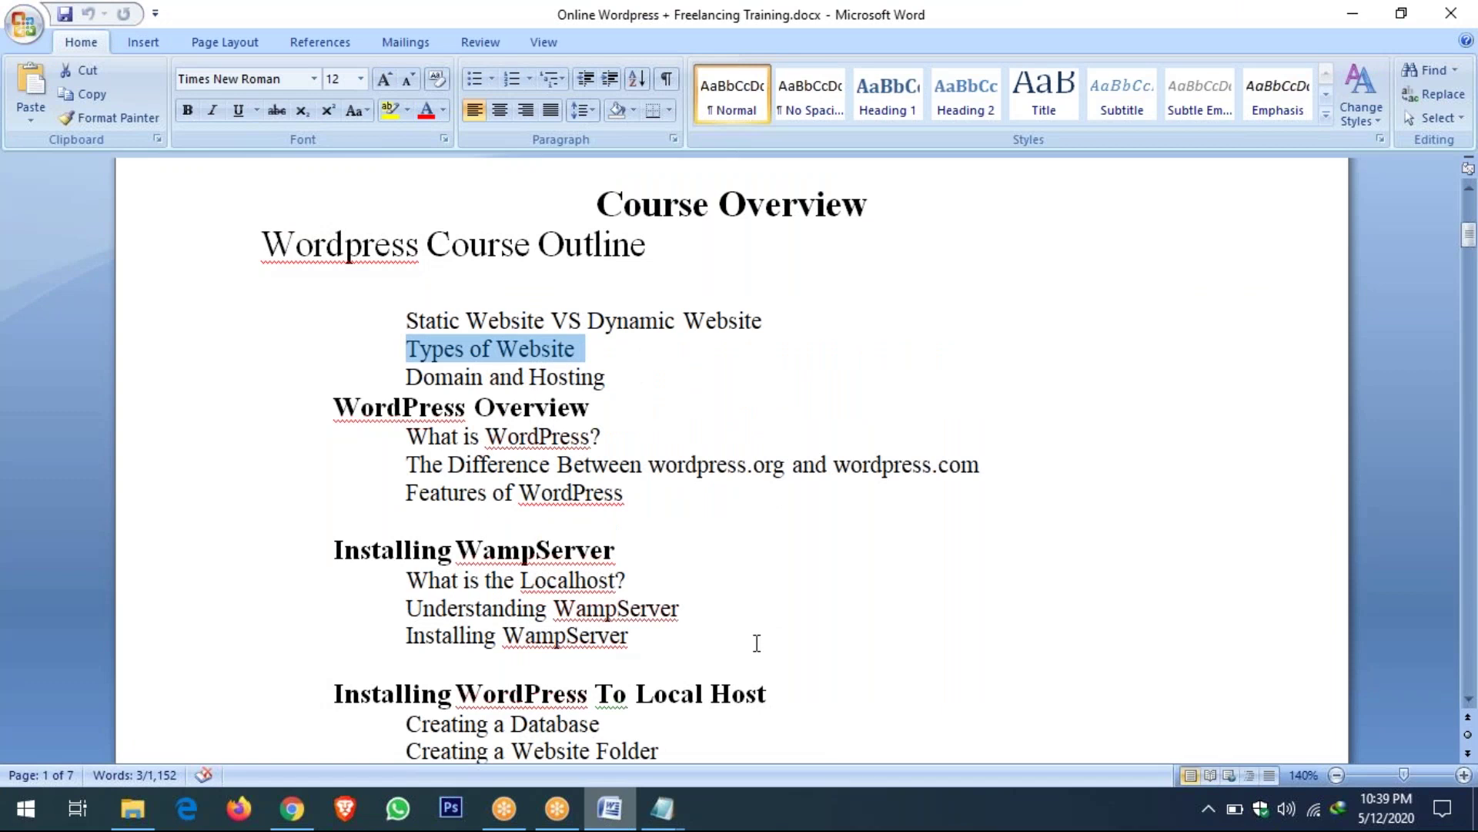
click(467, 383)
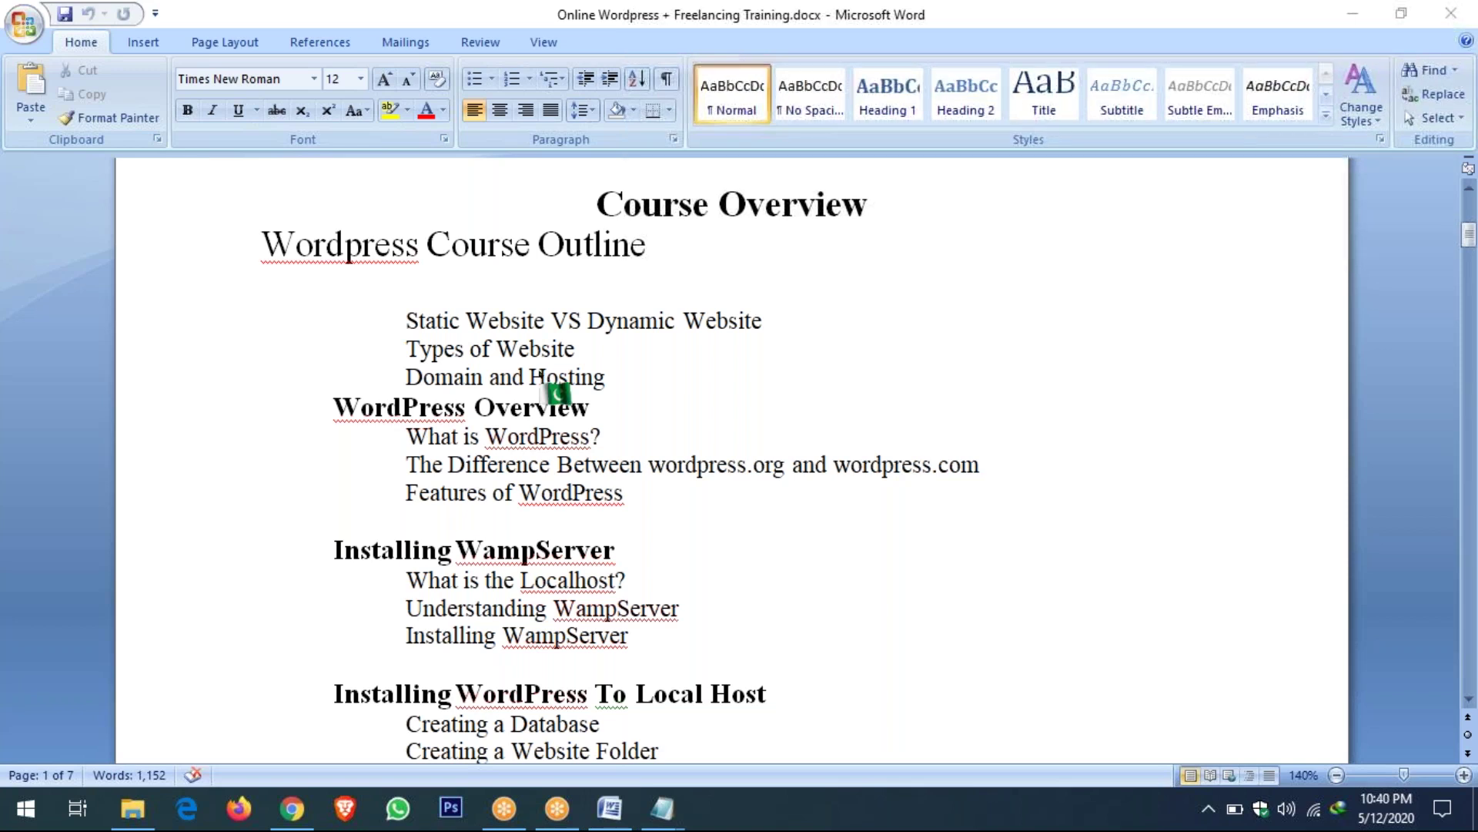
key(alt+Tab)
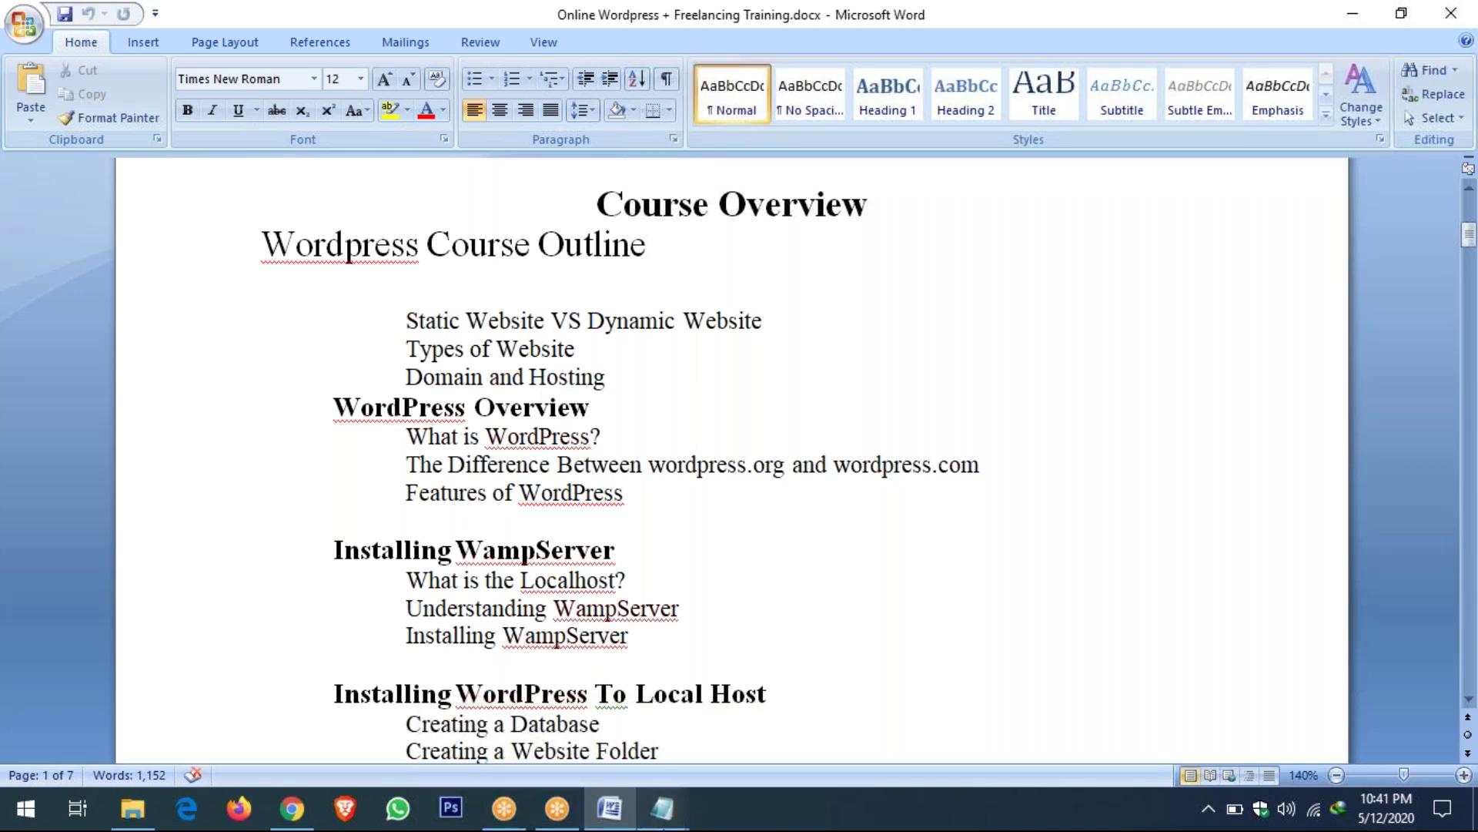
Add a dashed separator line and the heading "What is Domain?" below "Many Other" in the Notepad list
click(667, 822)
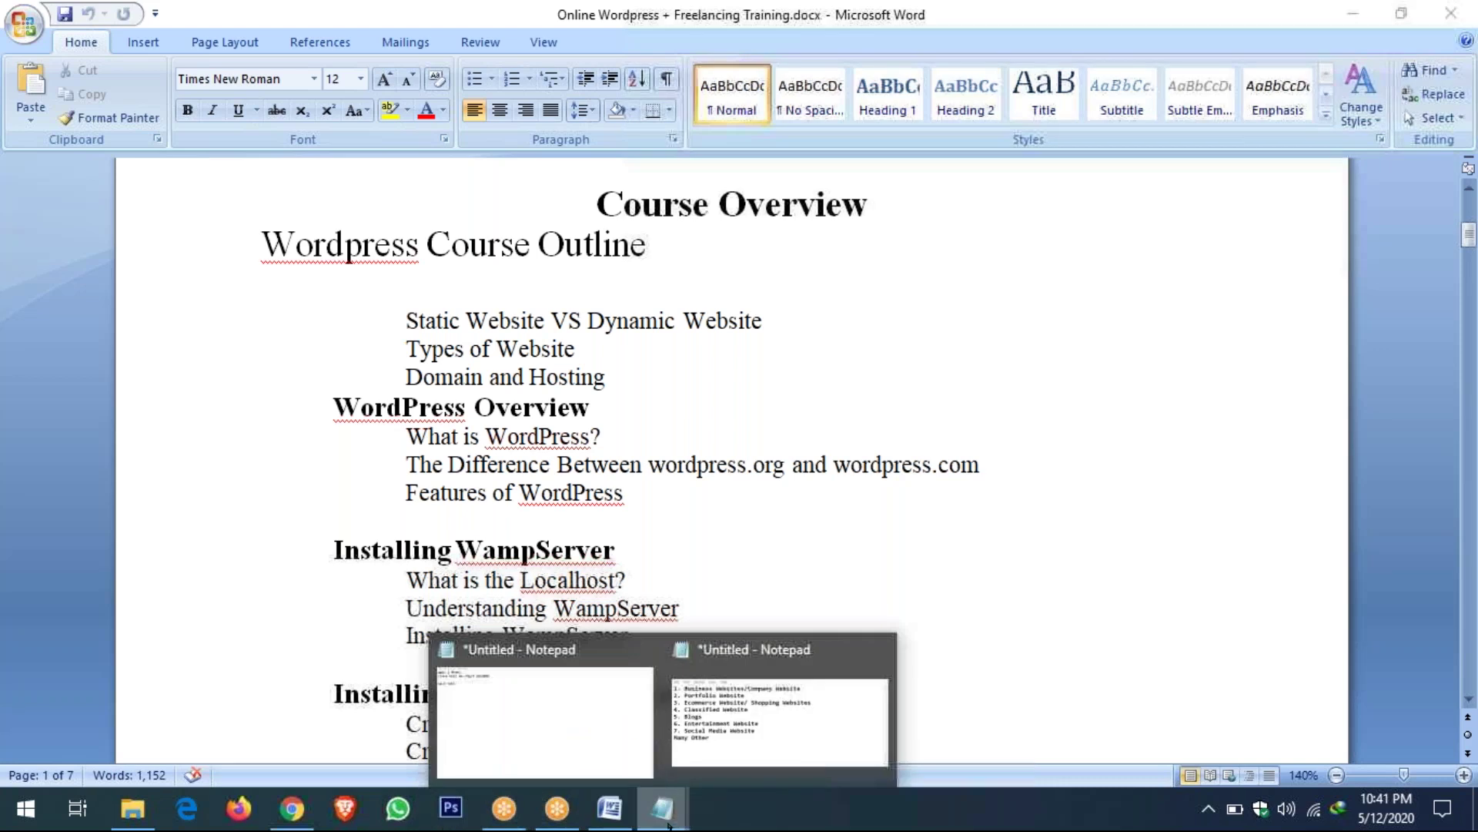
click(740, 736)
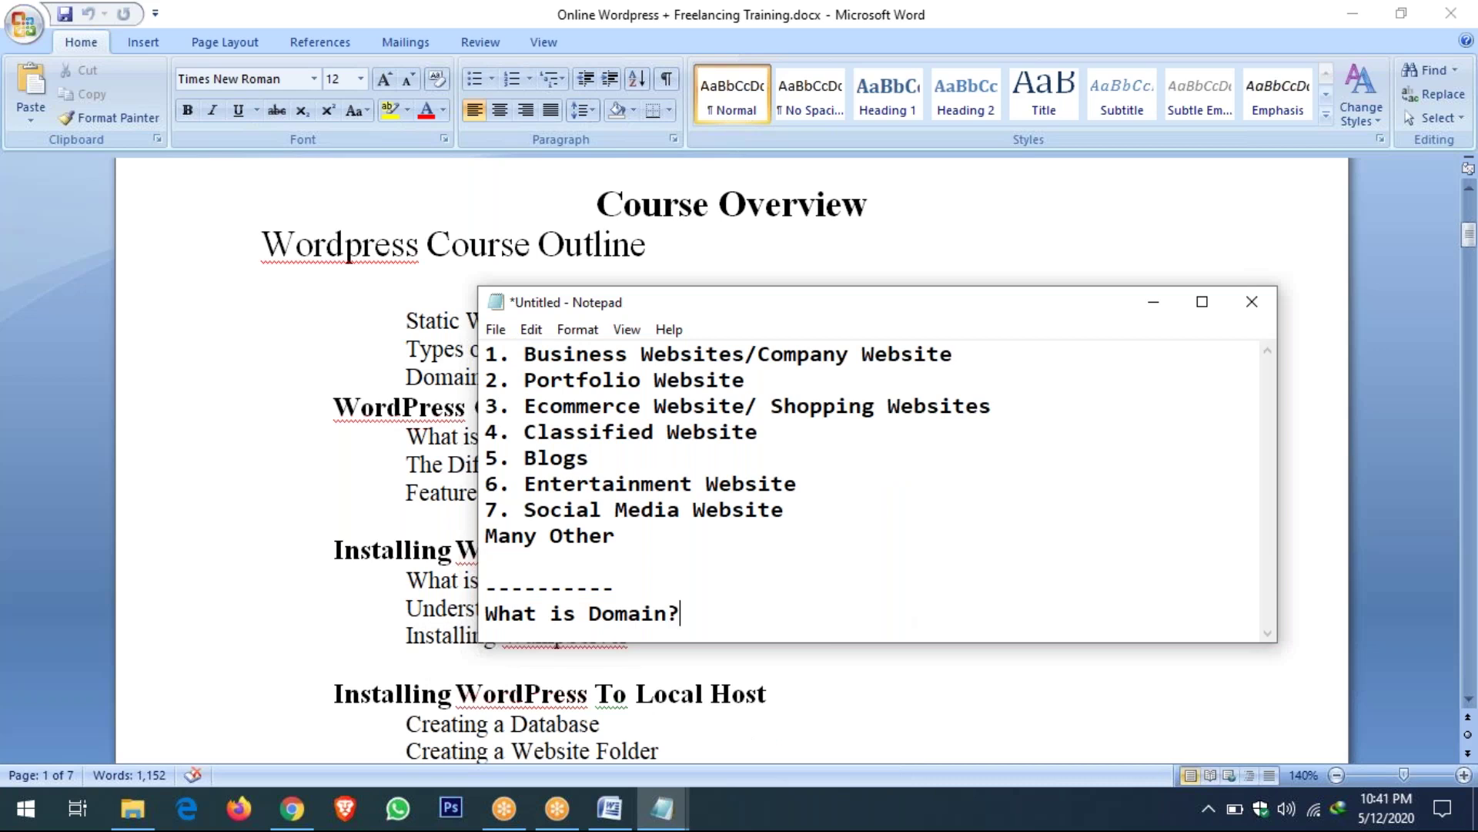
key(Return)
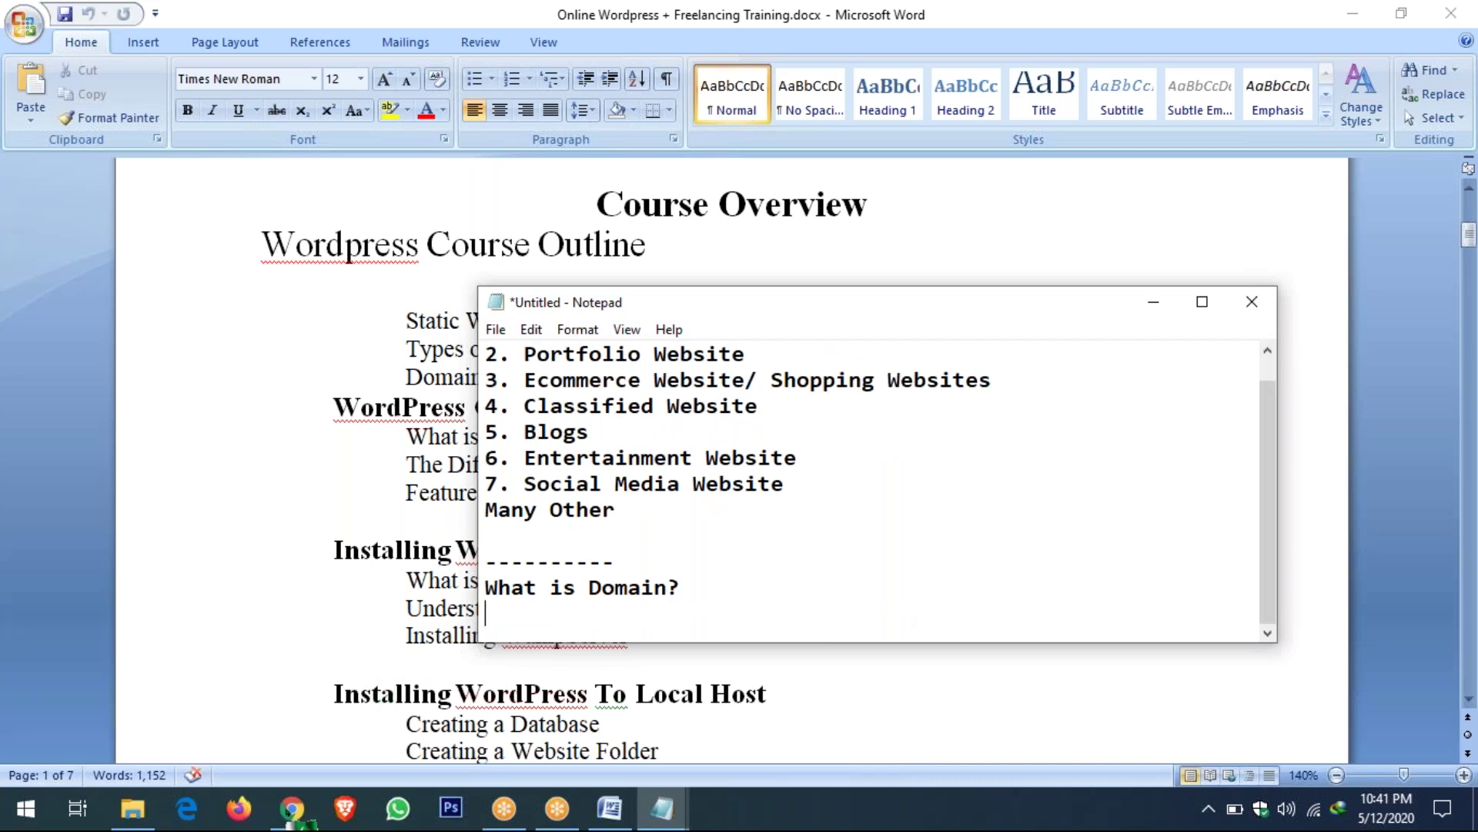
Switch to Chrome and load godaddy.com in place of the ProPakistani page
click(289, 810)
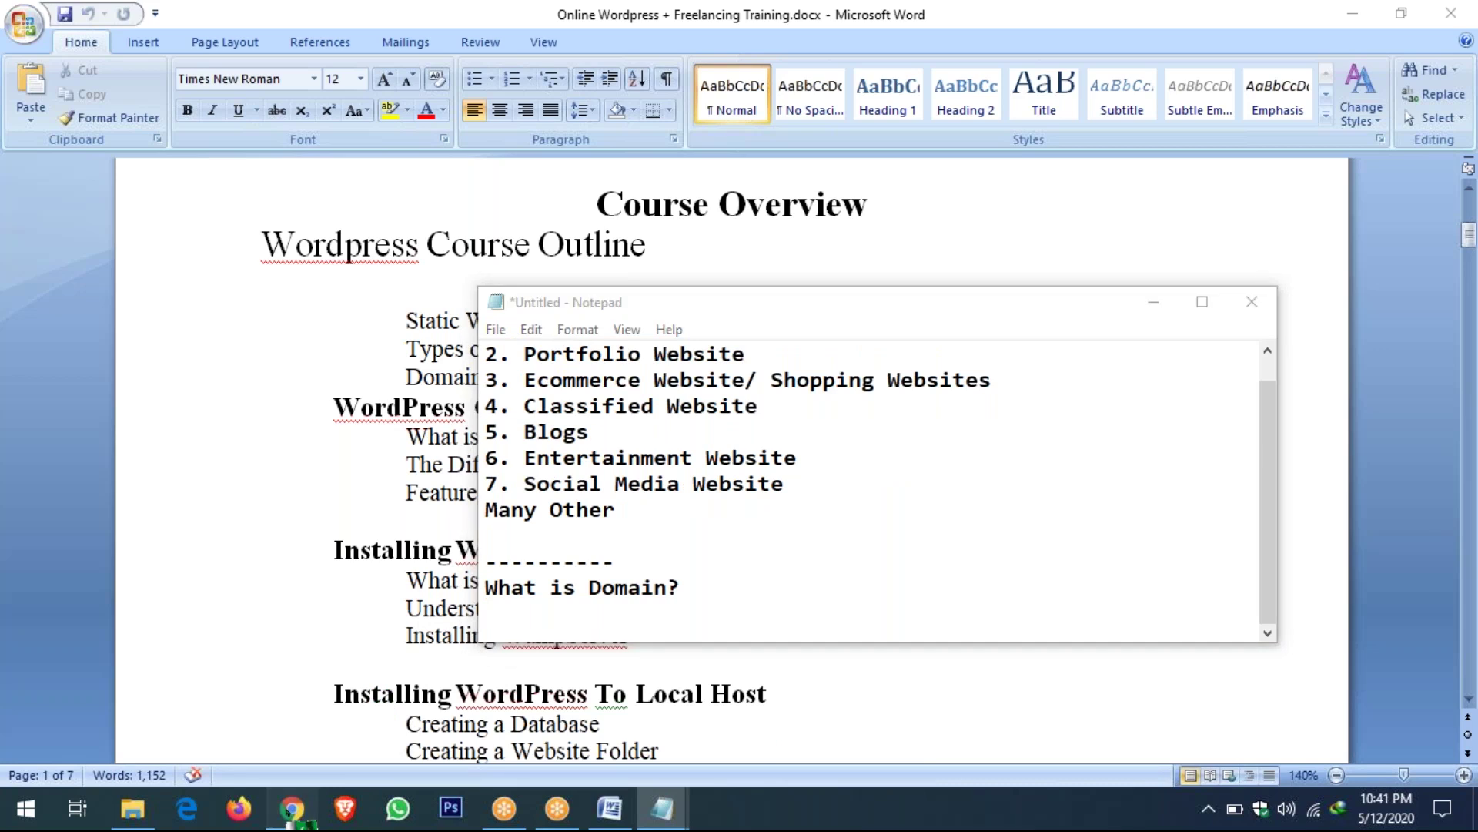
click(288, 813)
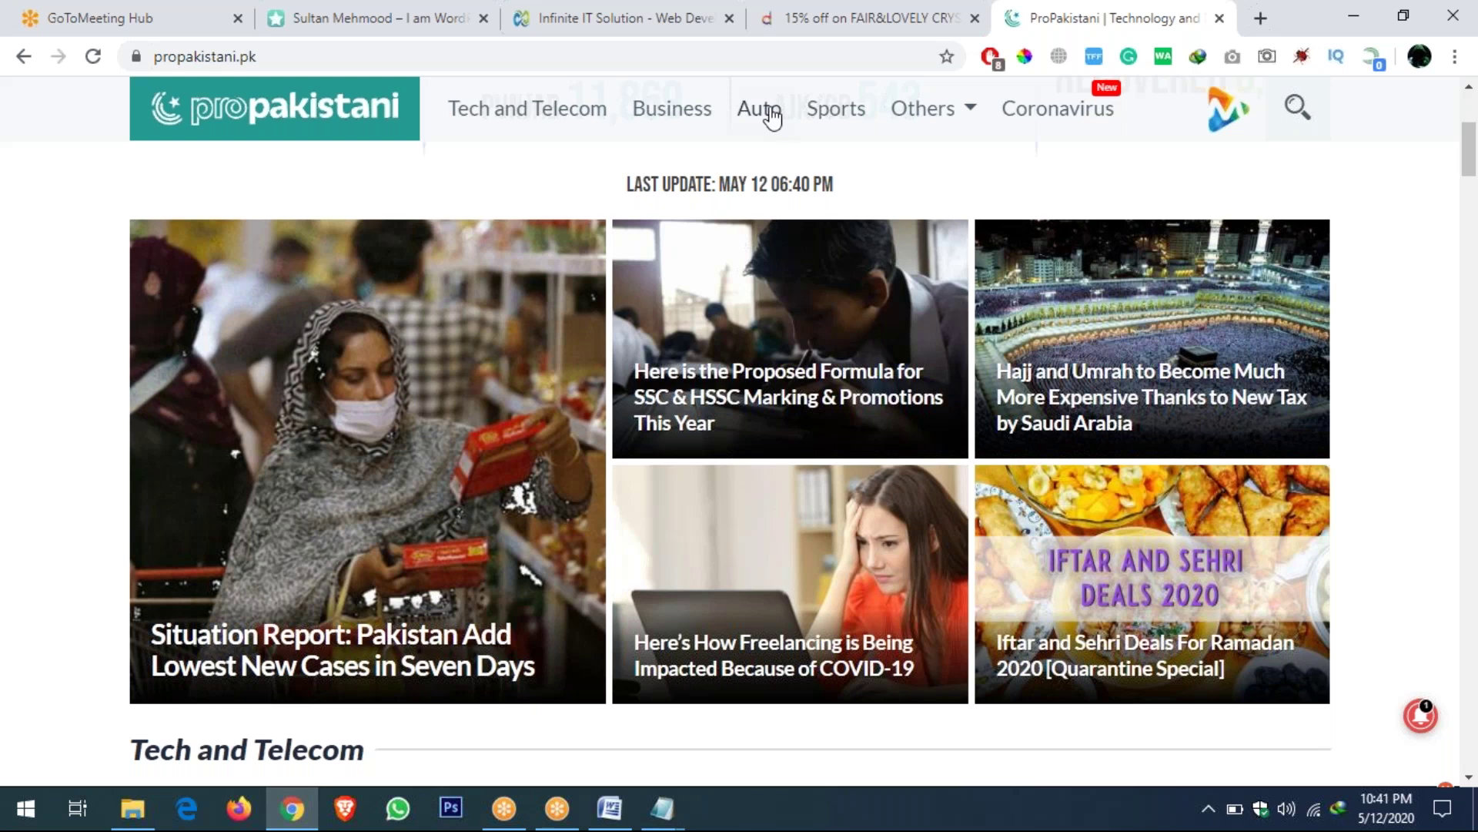
click(709, 63)
text(godaddy.com)
key(Return)
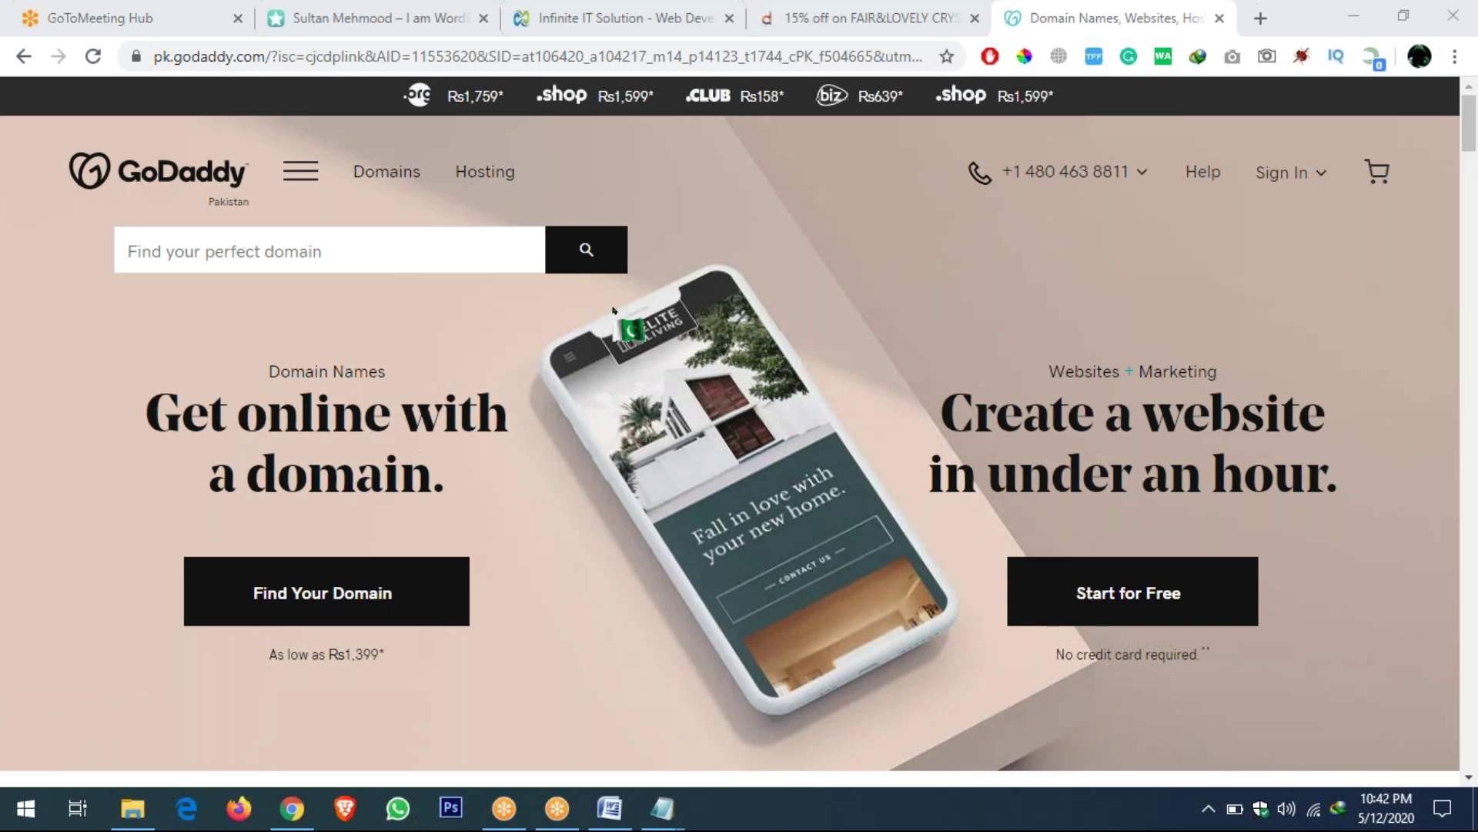
Search GoDaddy for the domain name "wordpressfreelancingtraining"
click(381, 240)
click(381, 239)
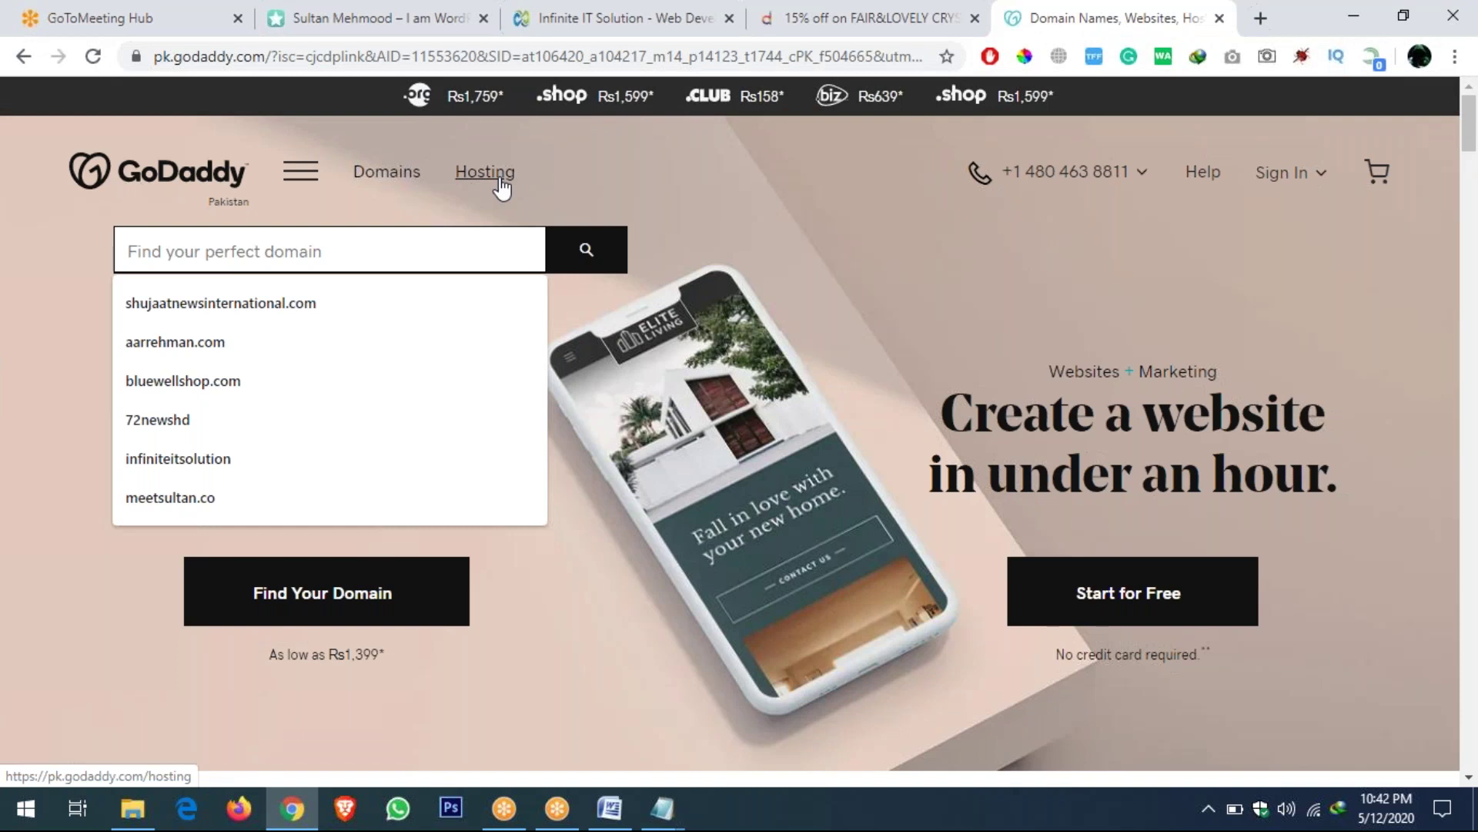
click(380, 248)
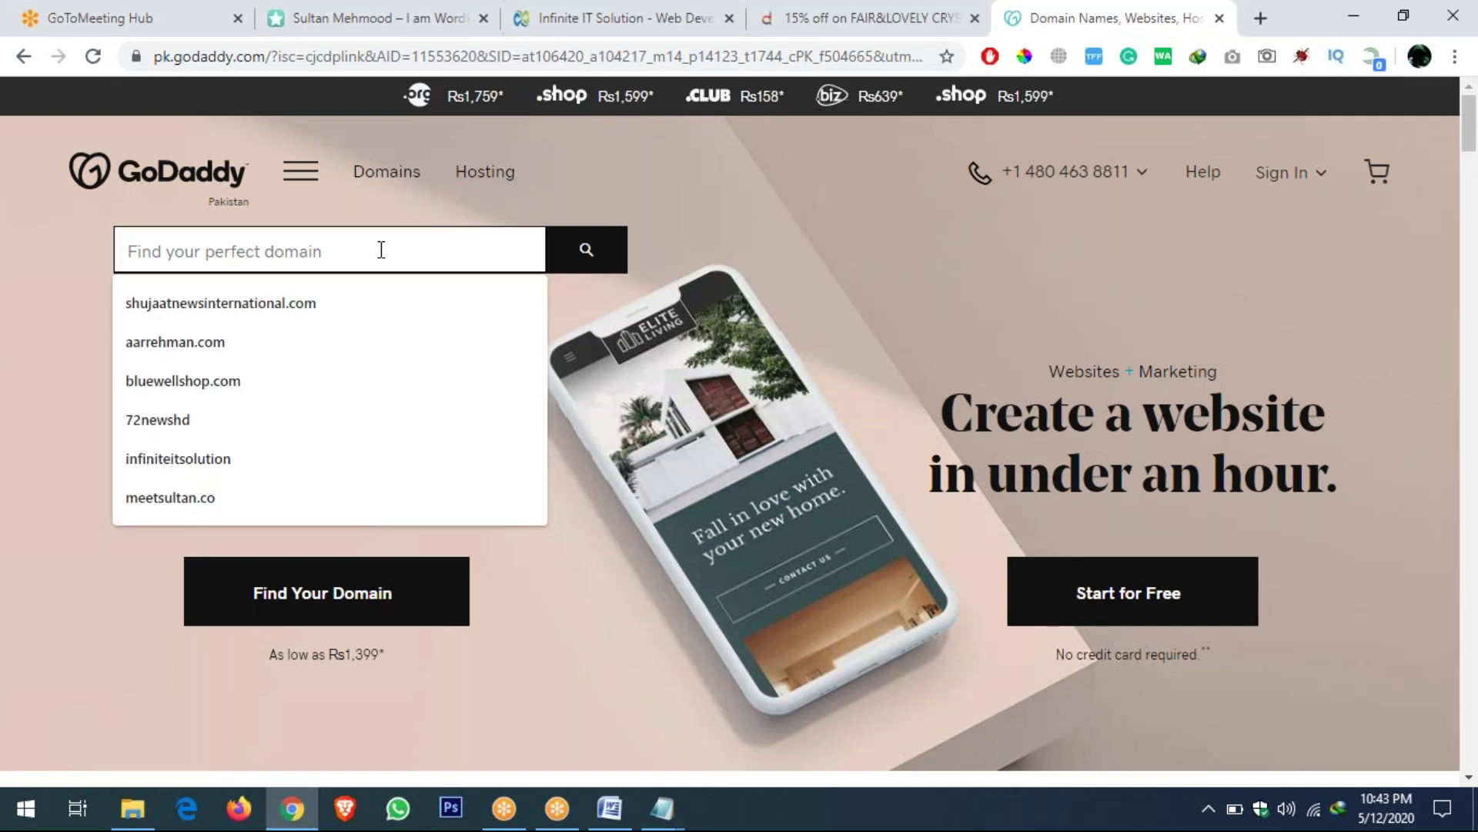
text(wordpre)
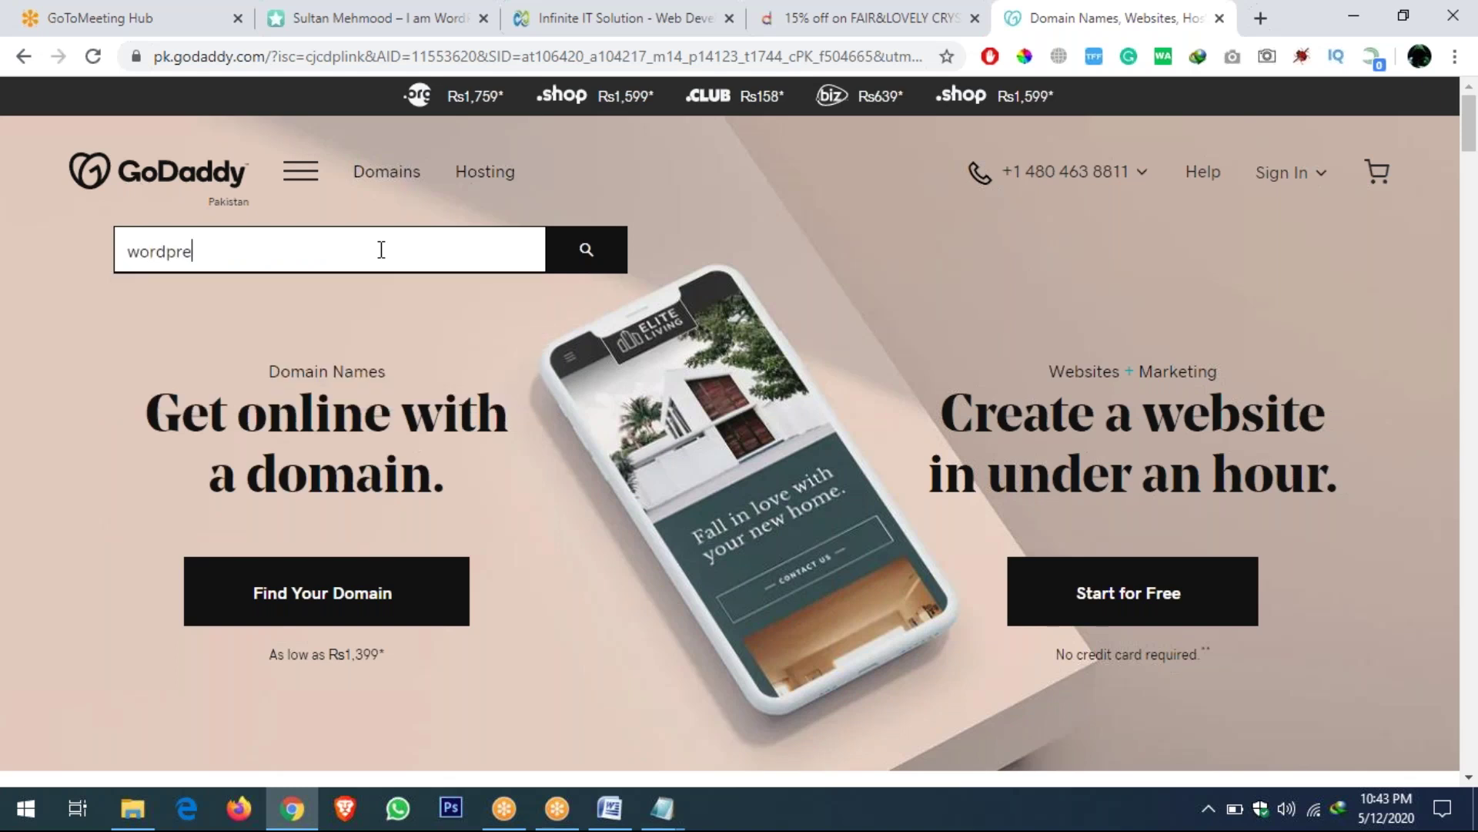
text(ssfreelancingtraining)
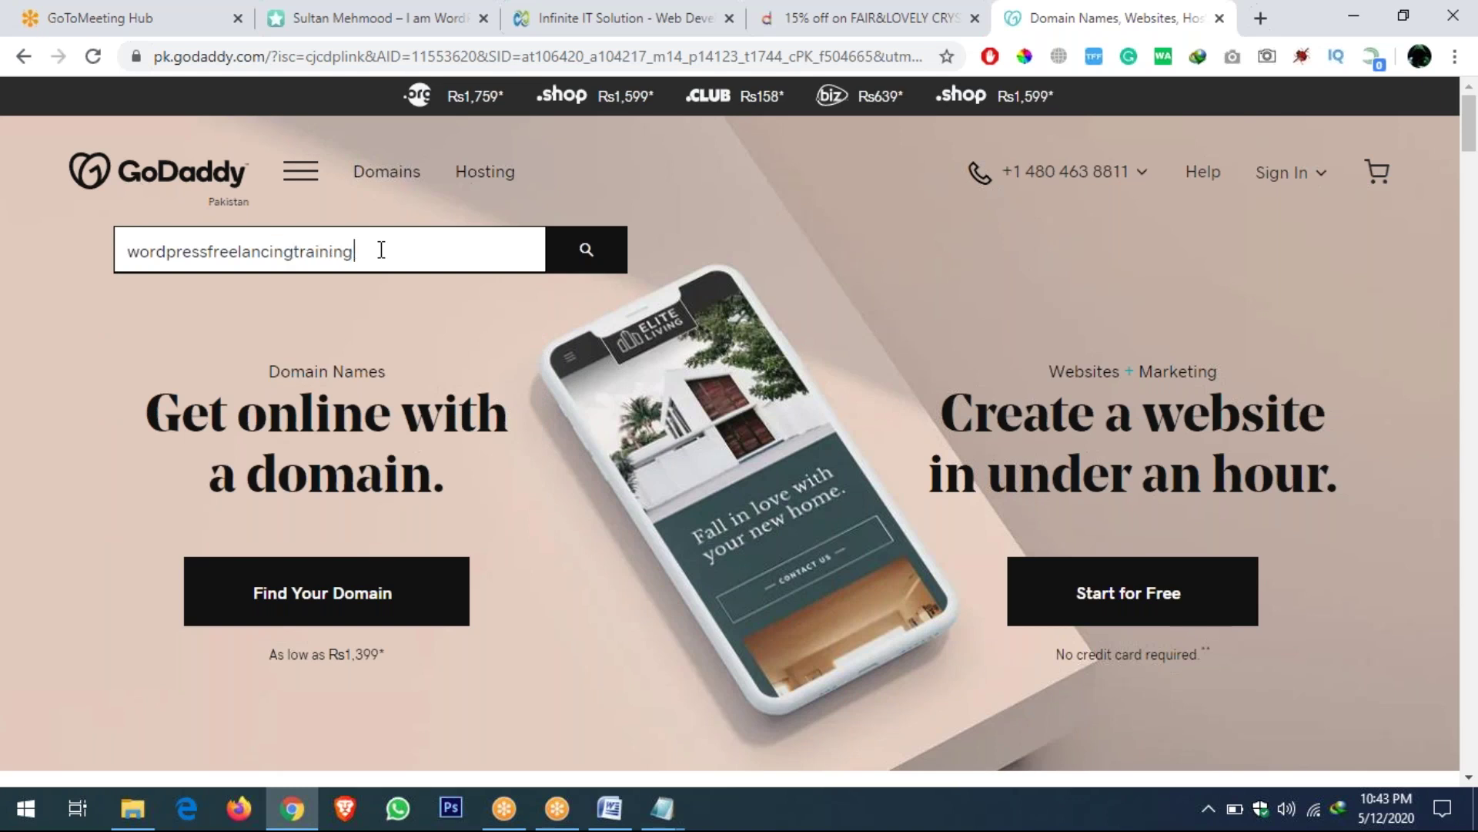
key(Return)
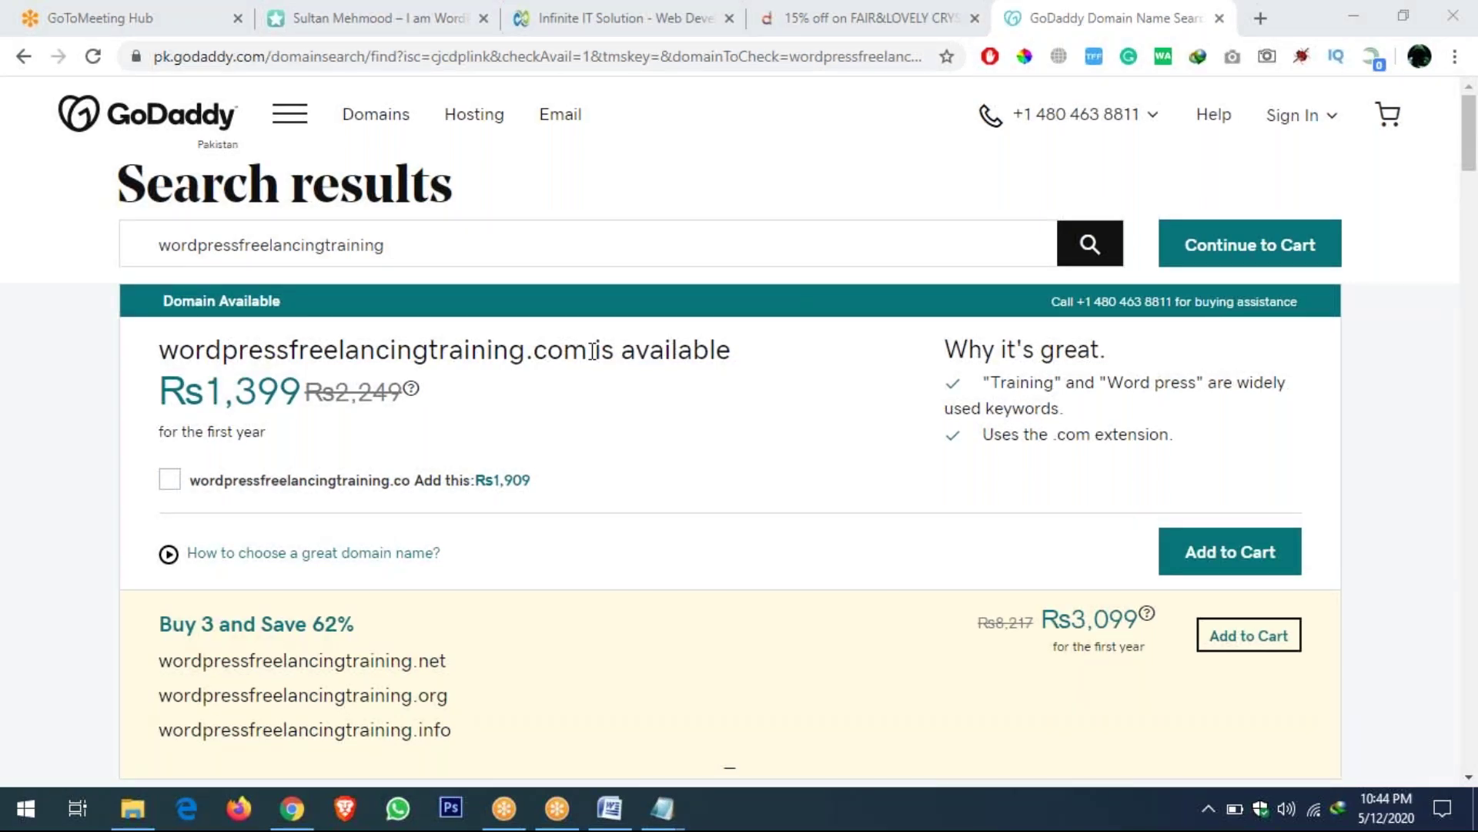
Copy the domain "wordpressfreelancingtraining.com" from the search results into the Notepad notes, below the "What is Domain?" heading
drag(589, 351, 164, 344)
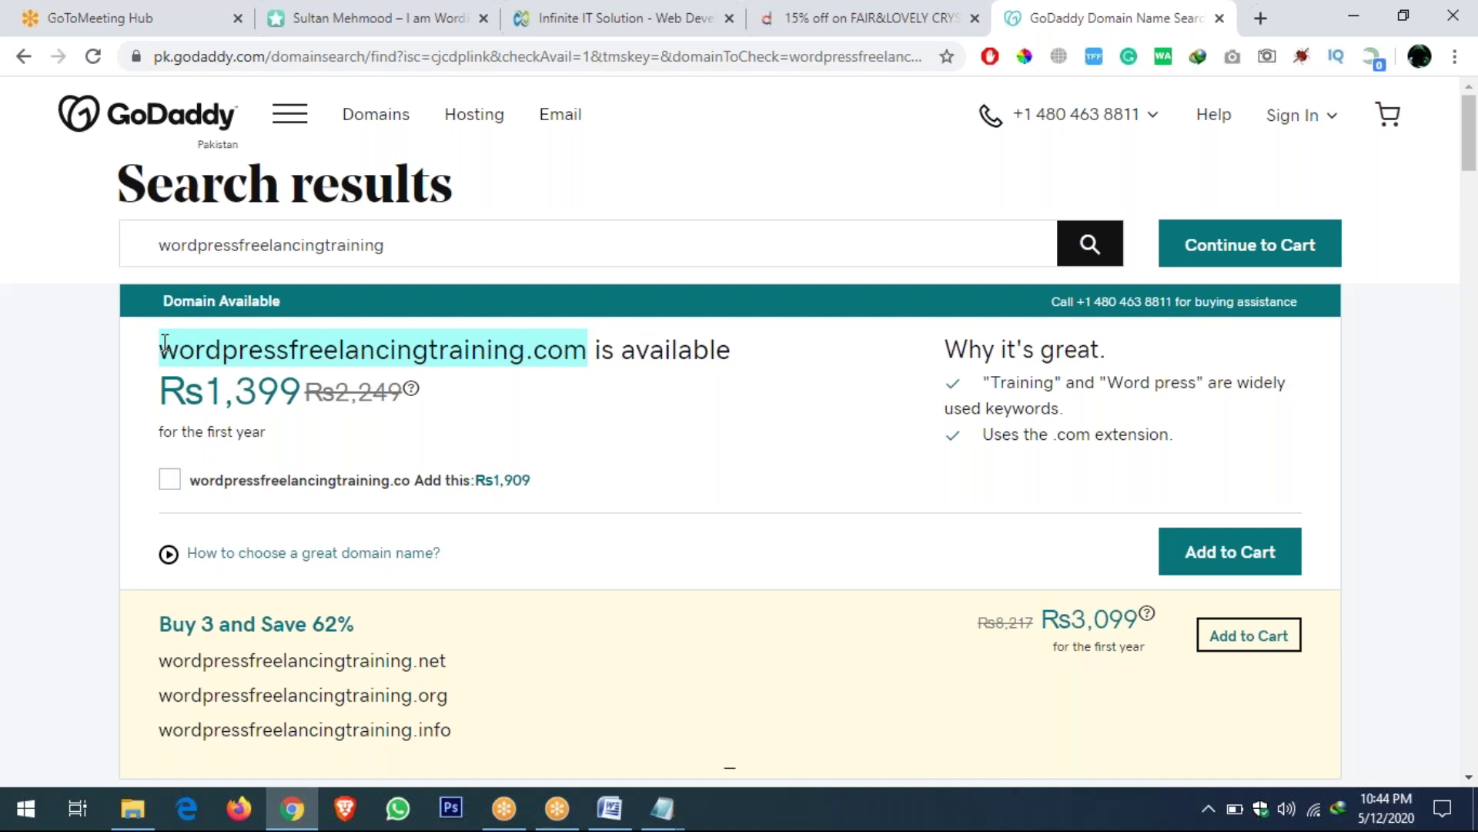
click(667, 815)
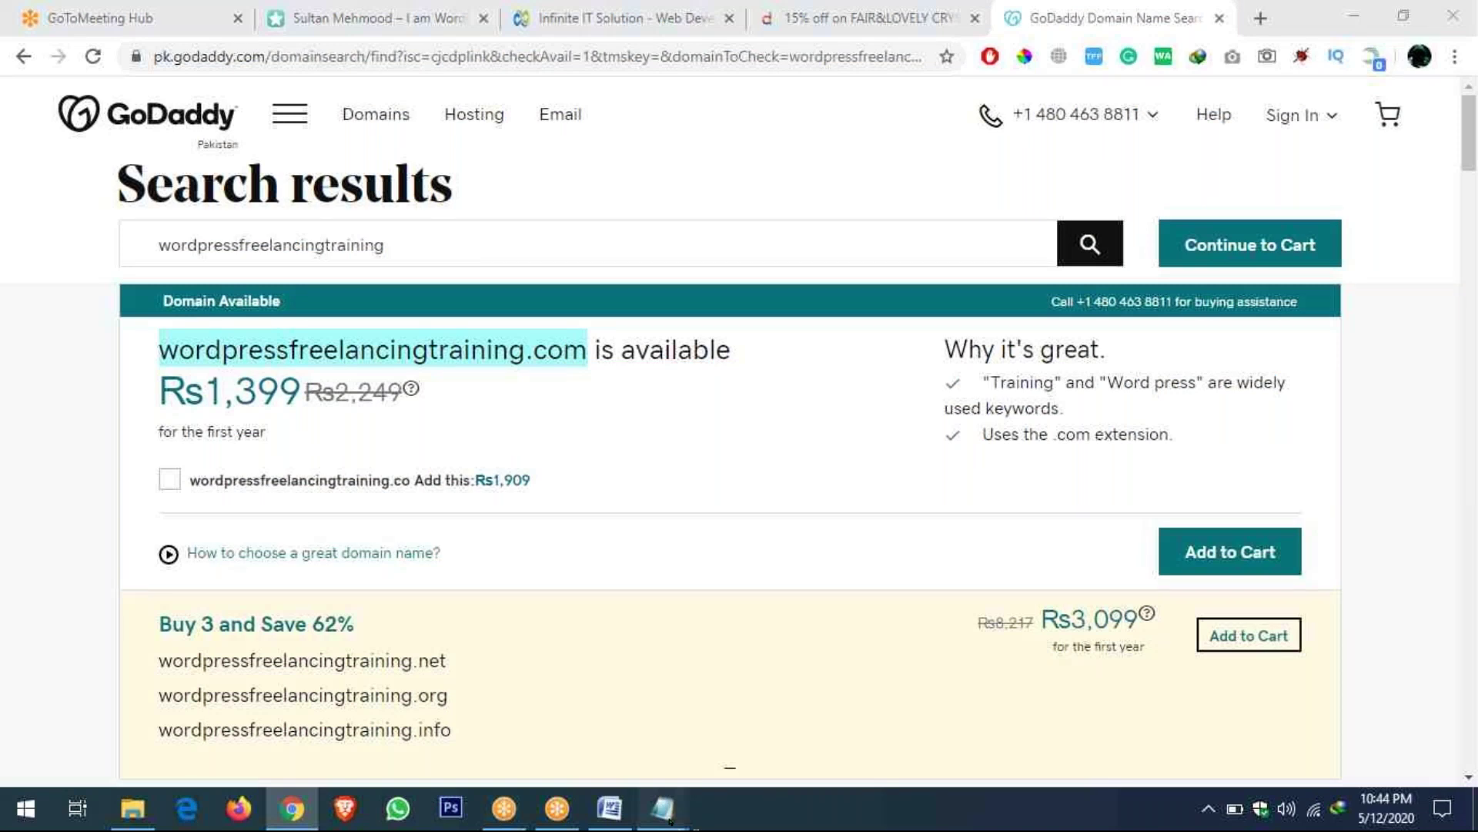
click(664, 810)
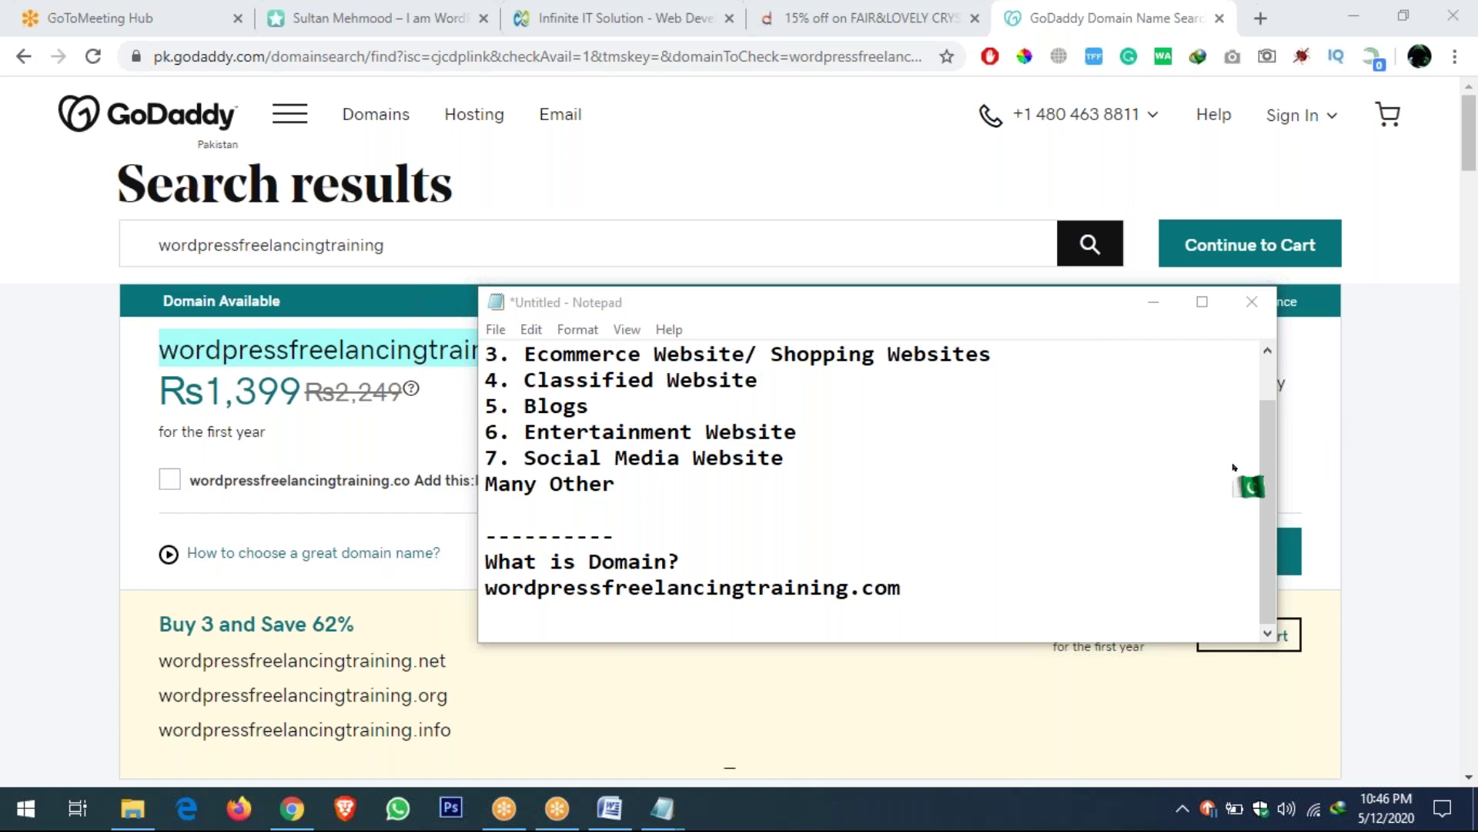
click(845, 541)
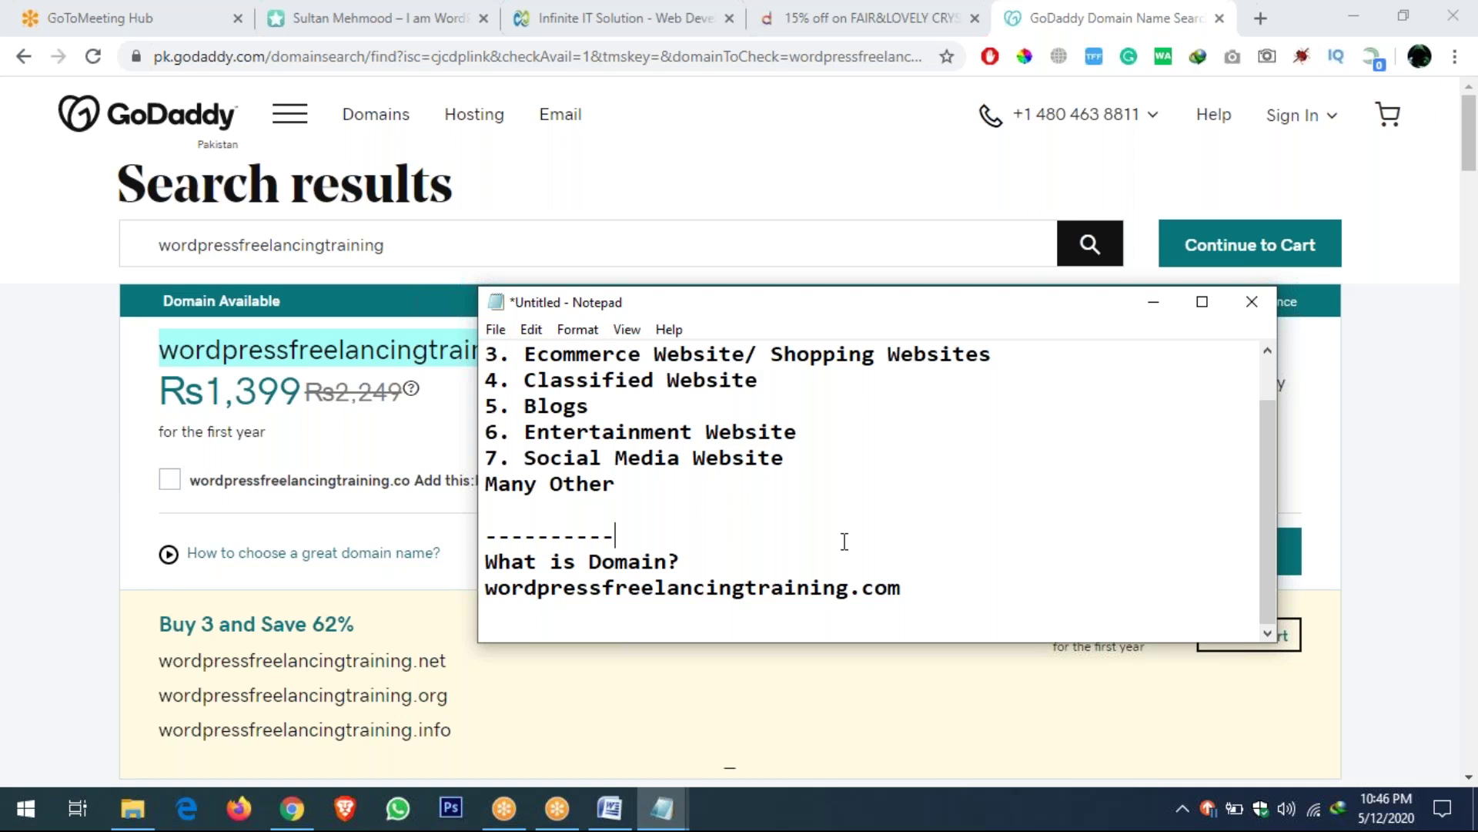
click(796, 618)
Load hostbest.net in place of the GoDaddy search results and show its hosting package pricing table
click(511, 60)
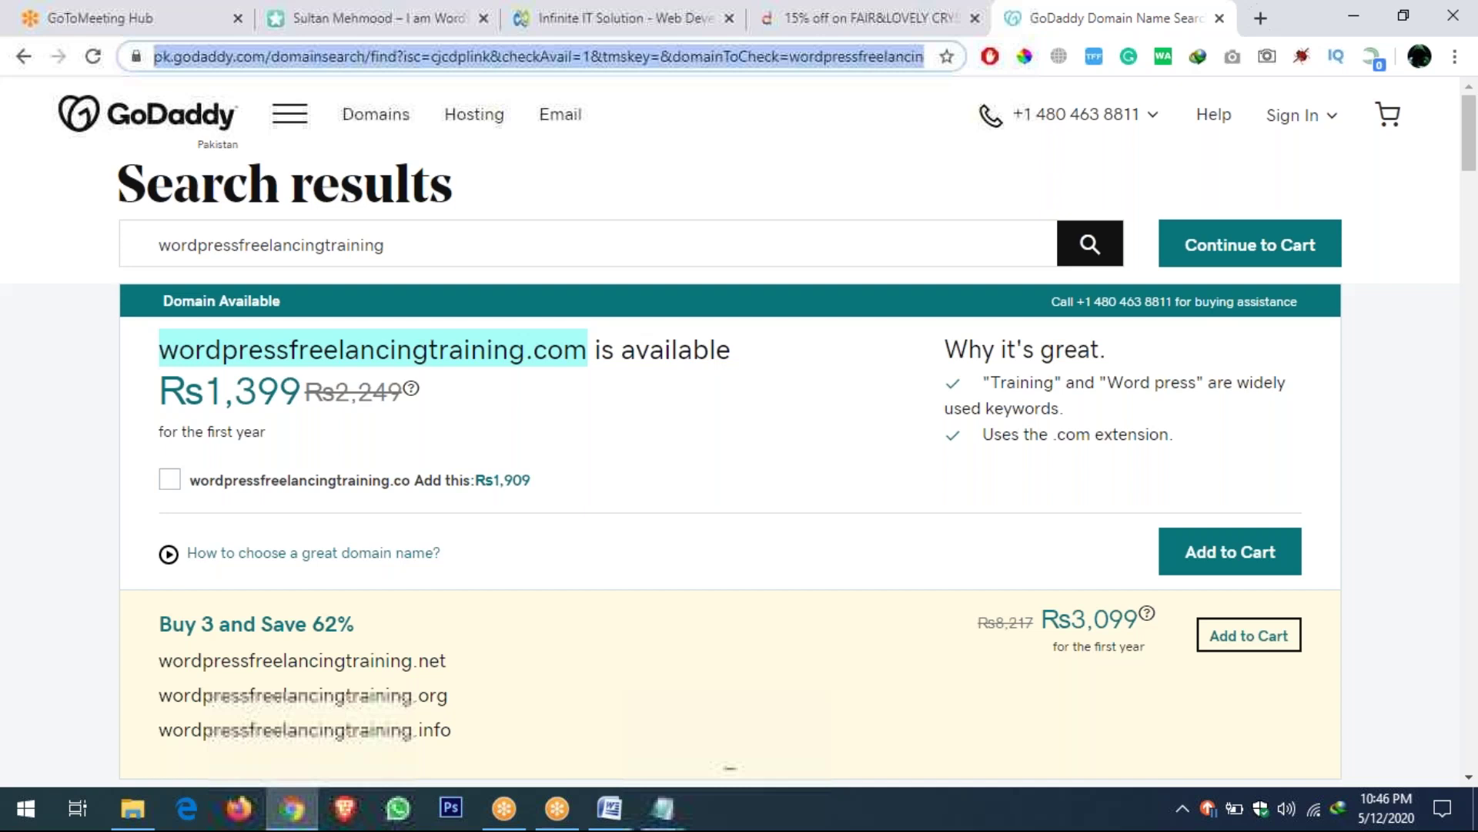
text(hostbest.net)
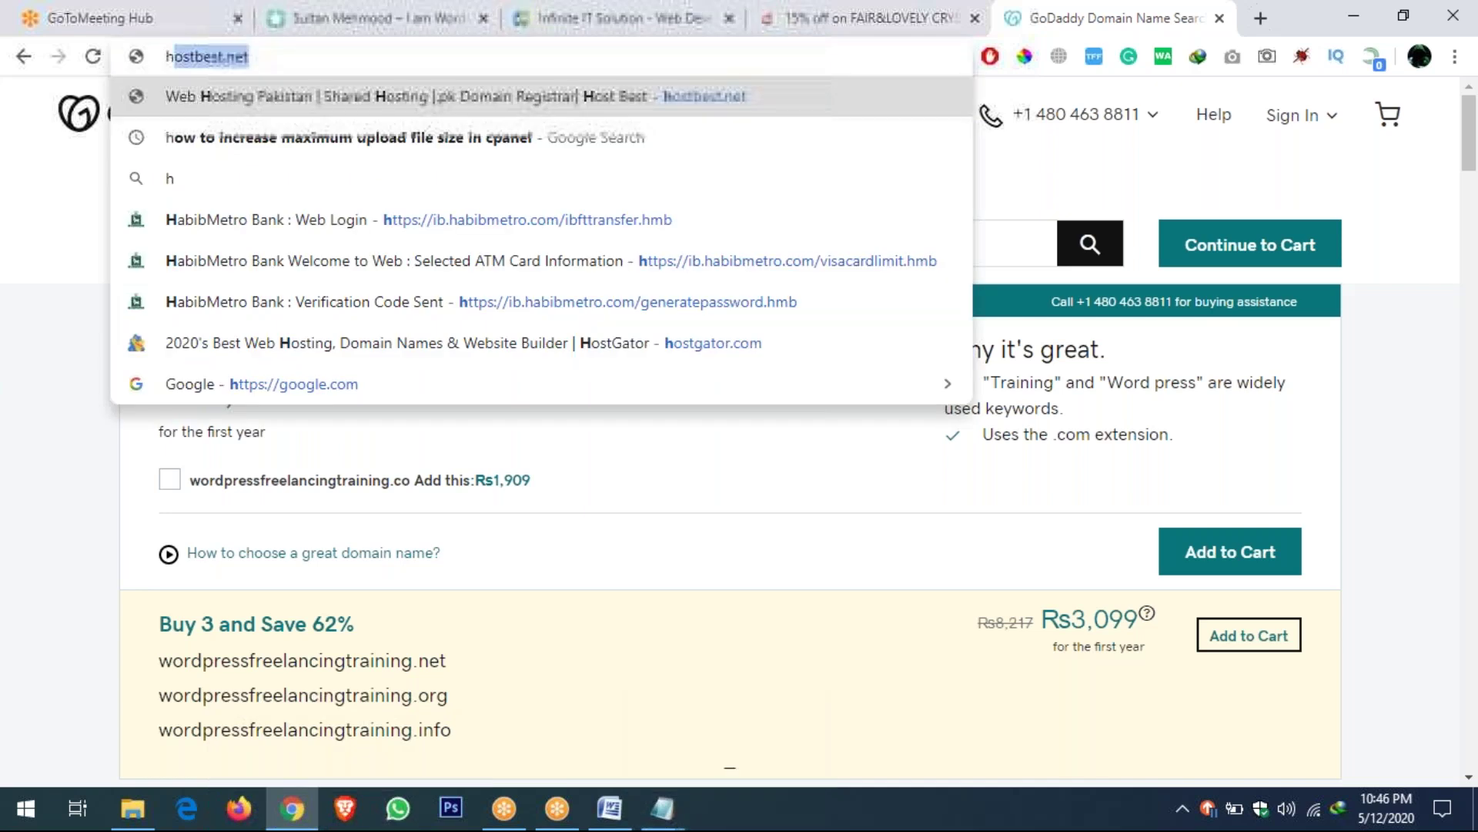
key(Return)
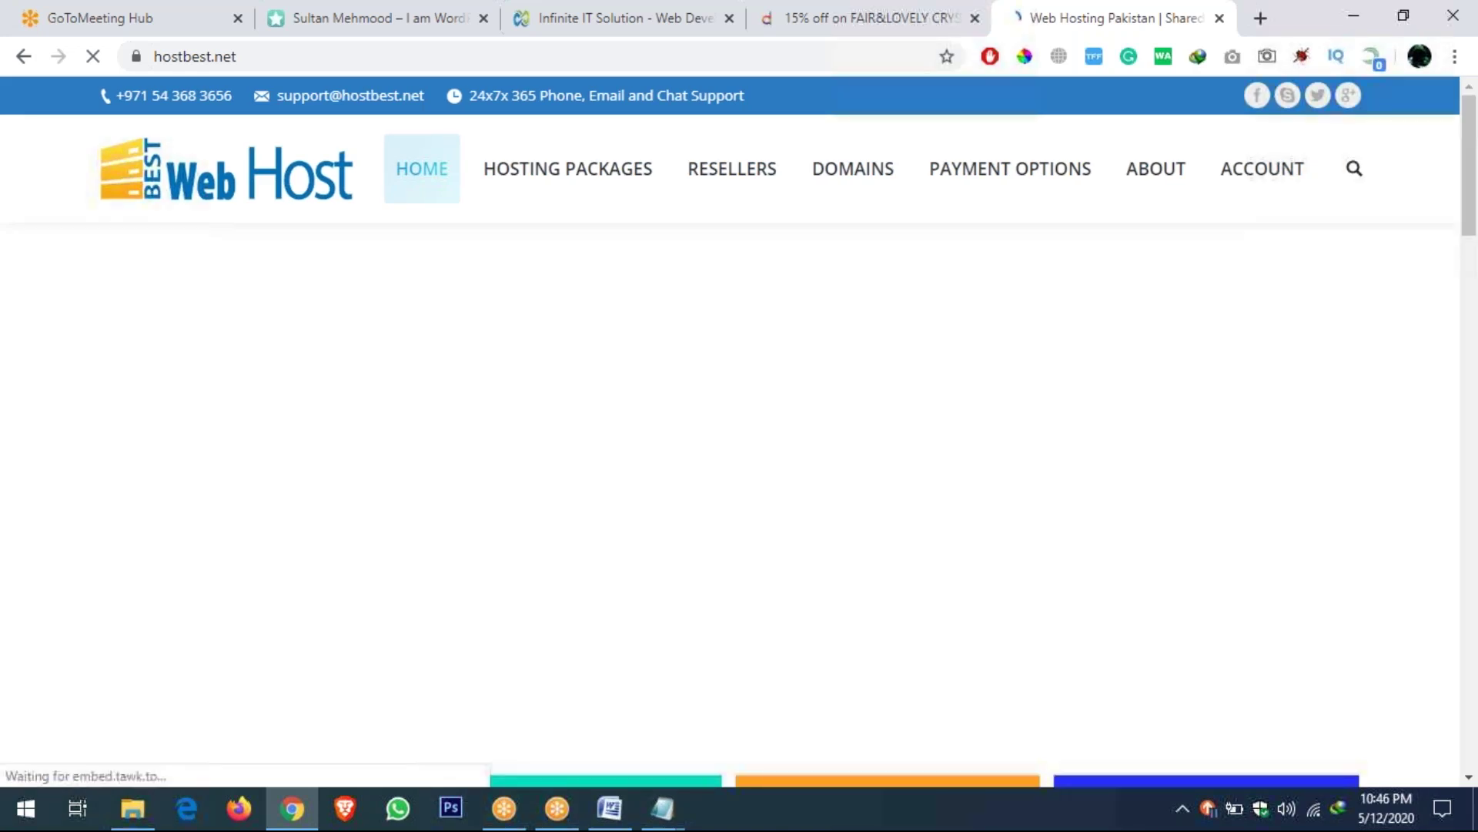
scroll(12, 423, down, 7)
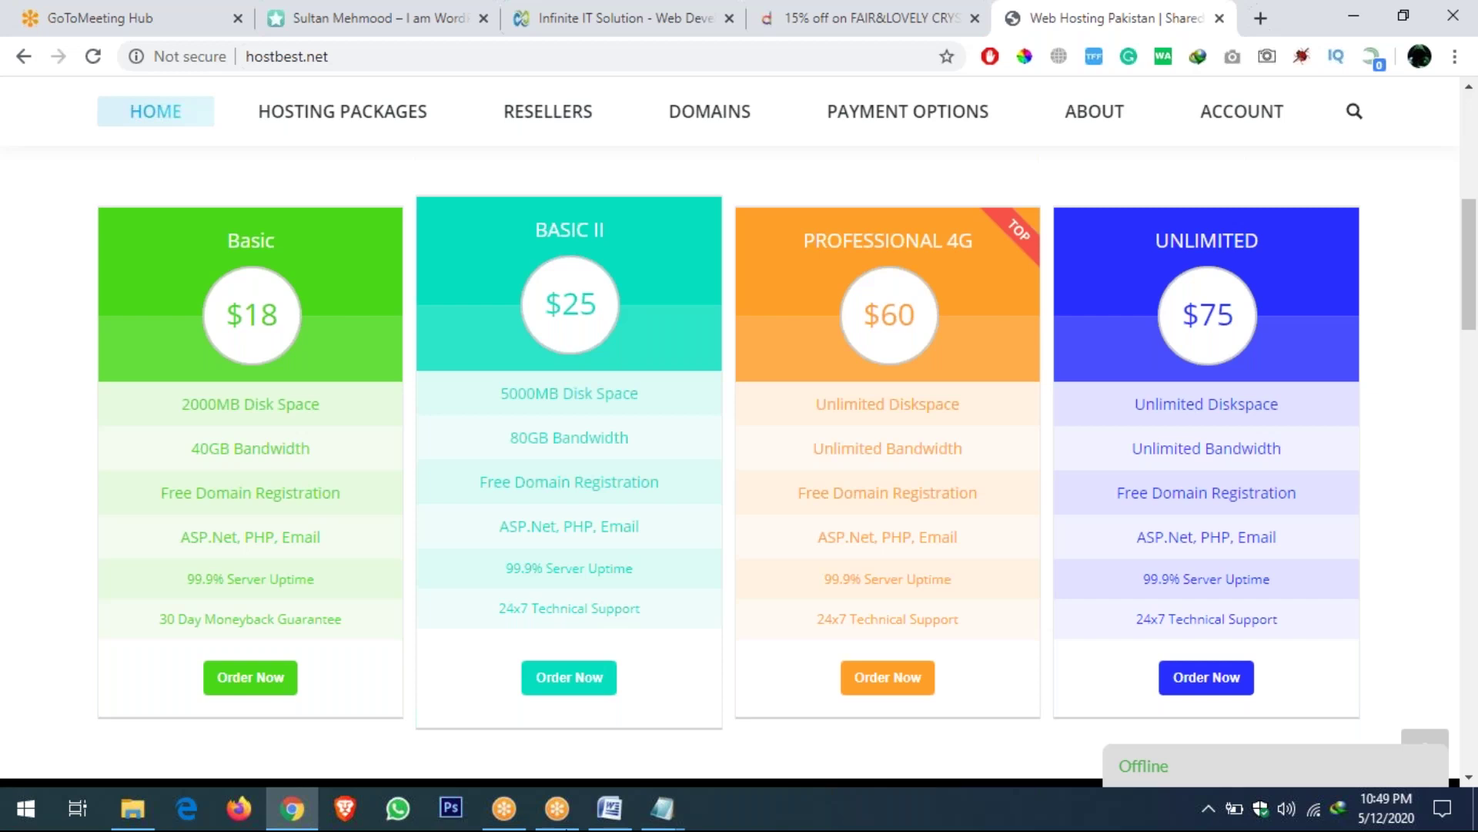
click(707, 824)
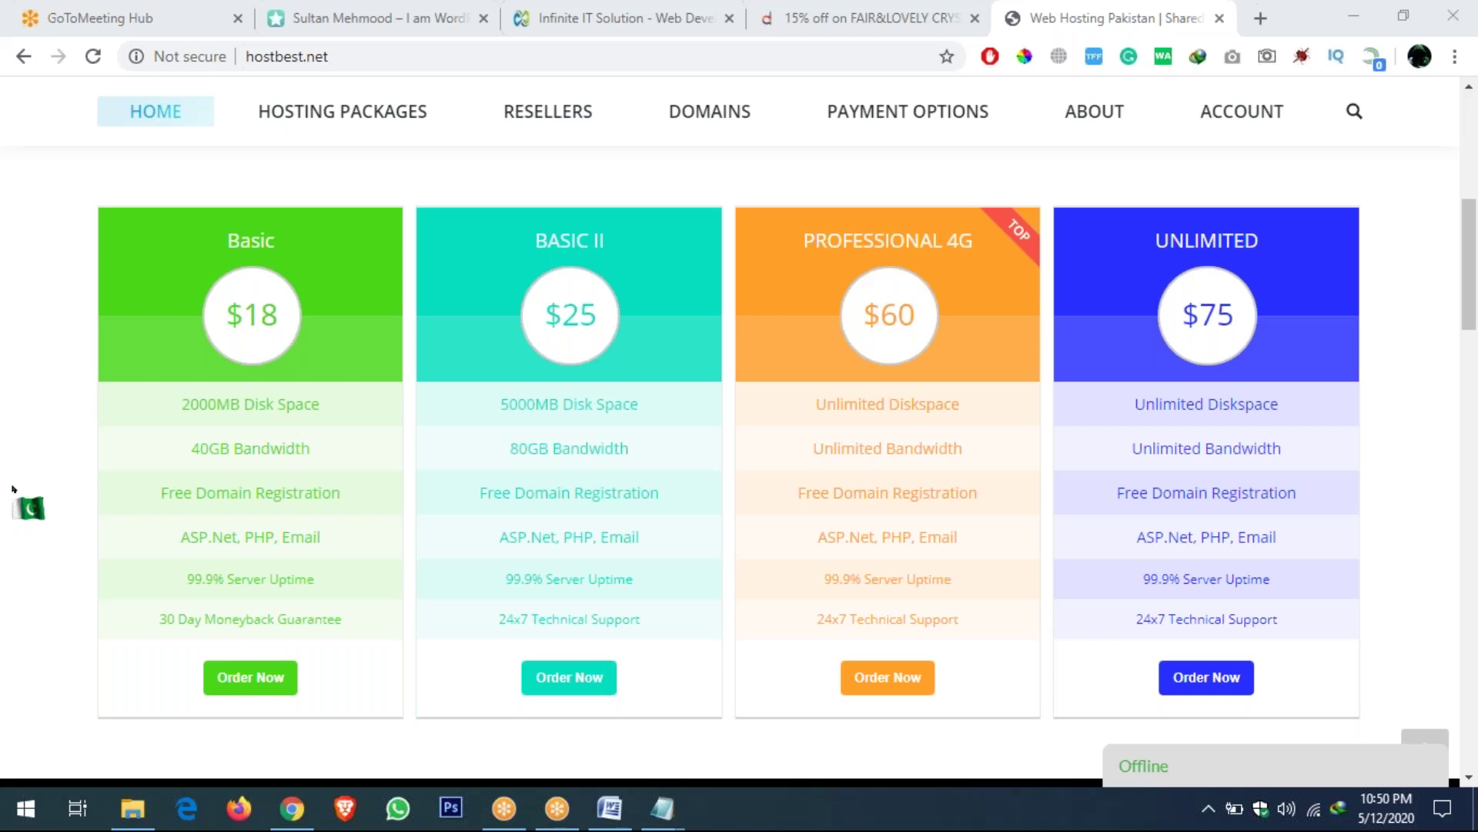
Load hostgator.com/web-hosting in place of the Daraz product page, keeping the hostbest.net page open
drag(14, 496, 997, 19)
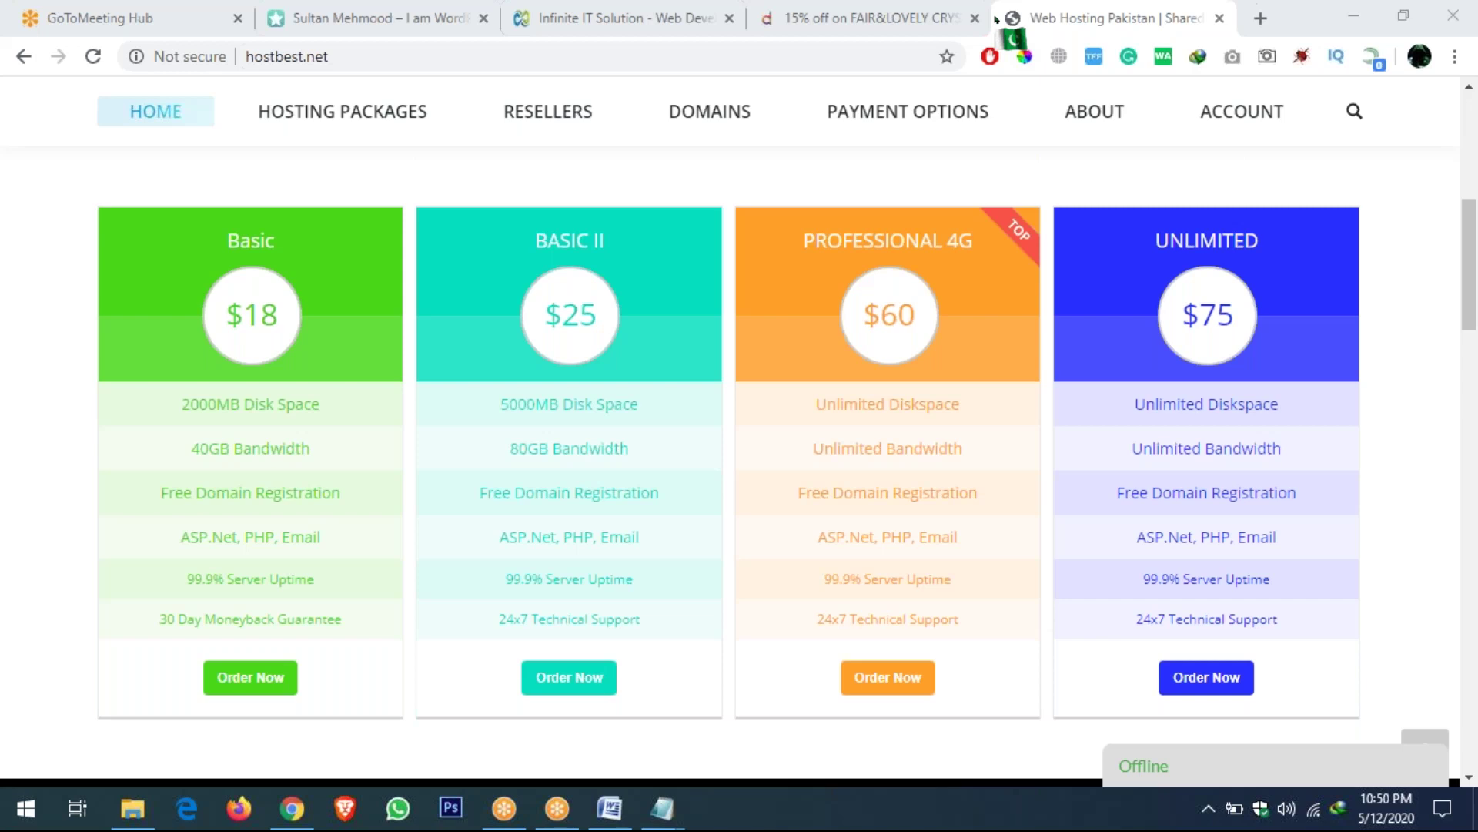
click(992, 18)
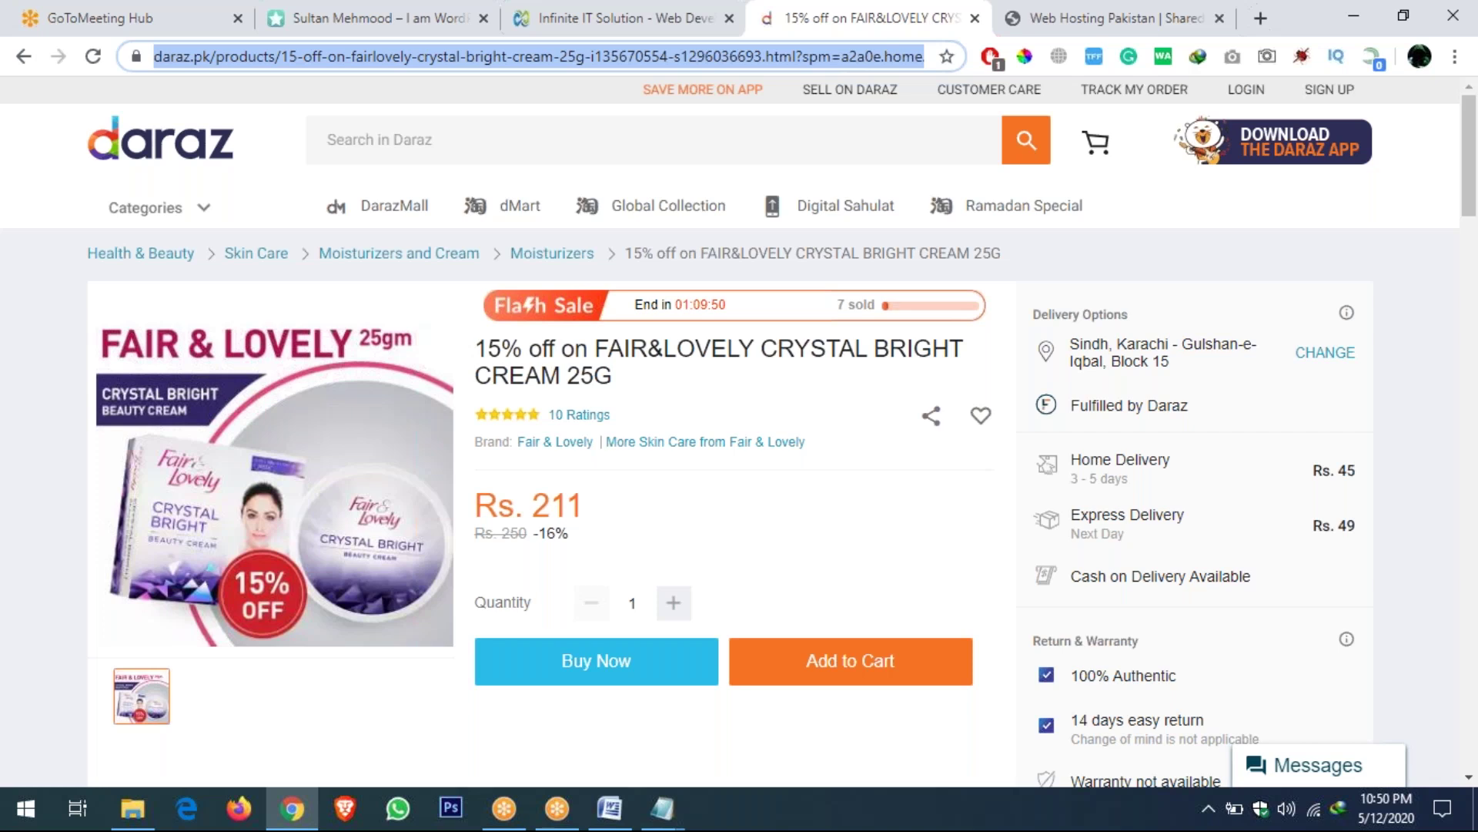
text(hostgator.com)
key(Return)
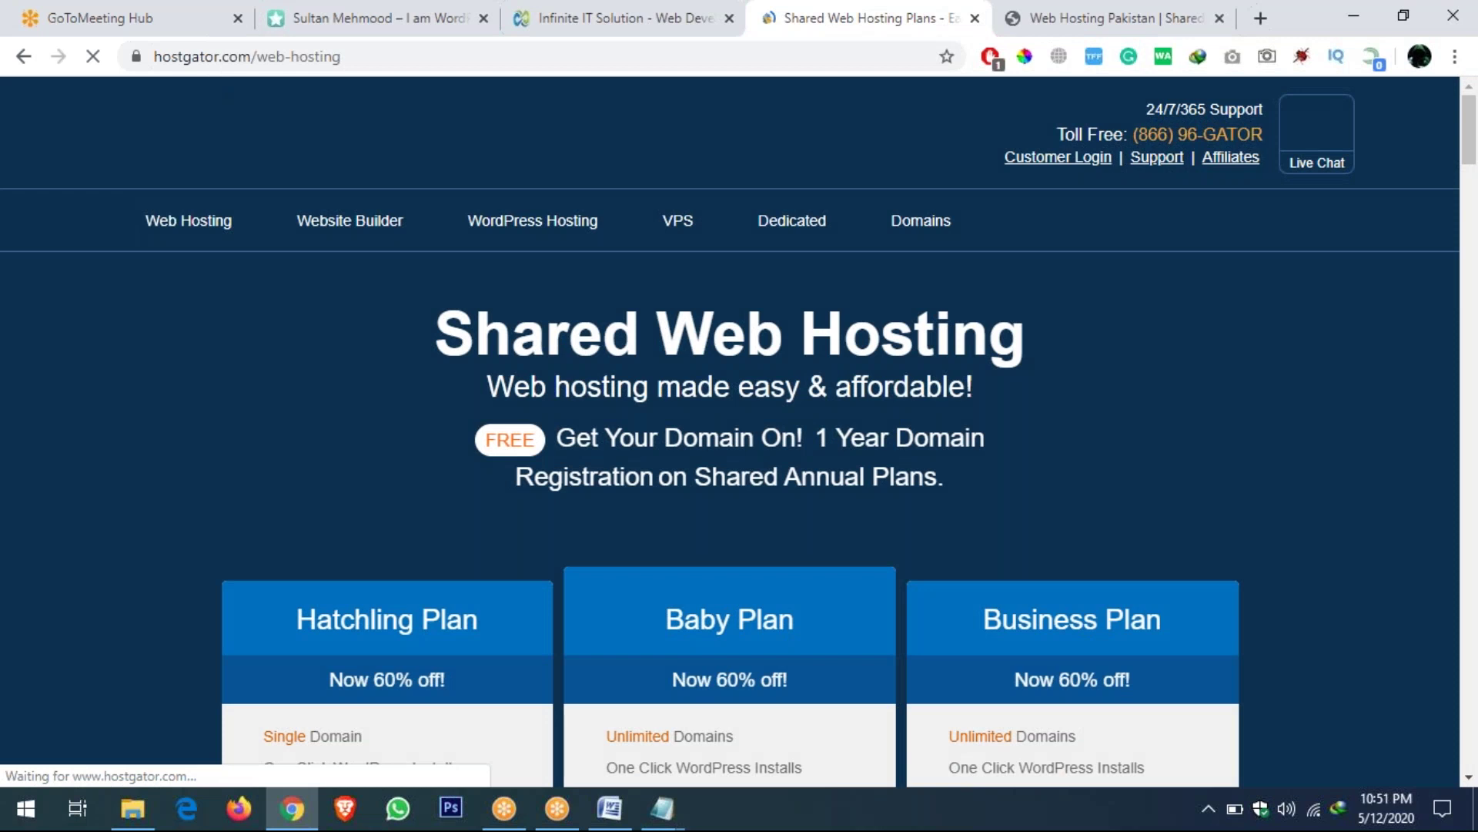
Examine the features and prices of HostGator's Hatchling, Baby and Business shared hosting plans
scroll(322, 364, down, 5)
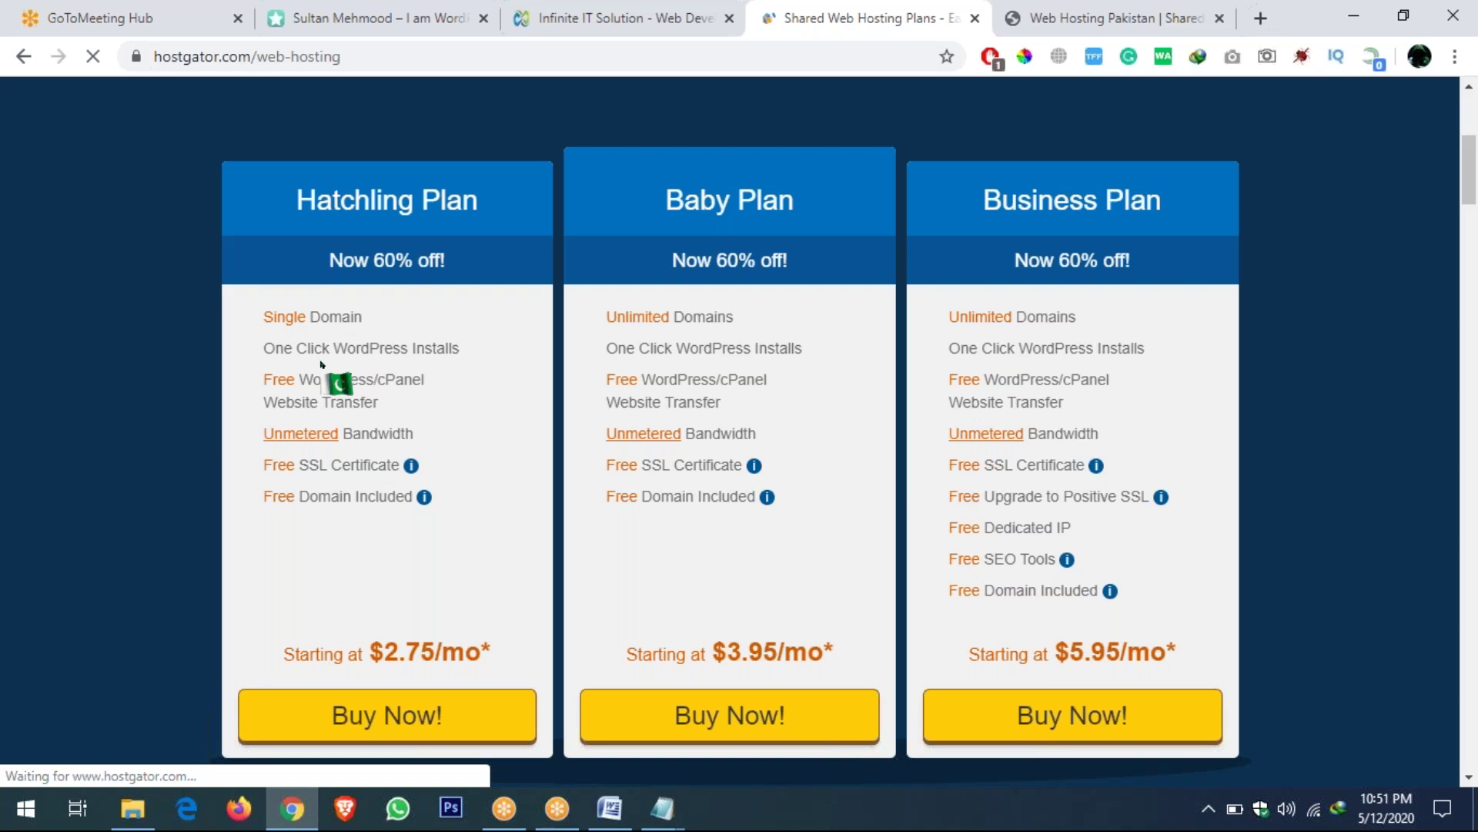
drag(616, 317, 848, 330)
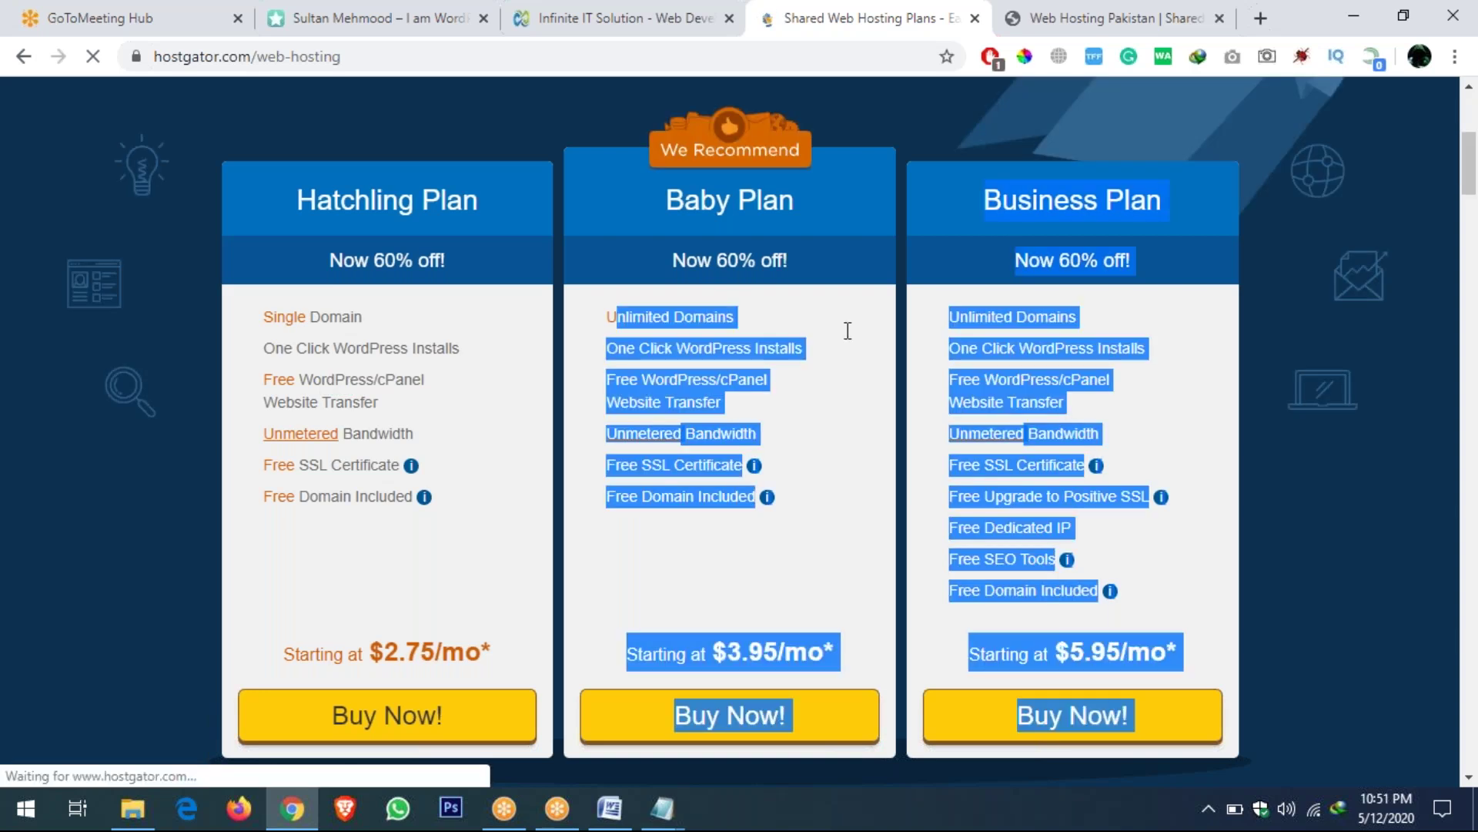
click(737, 455)
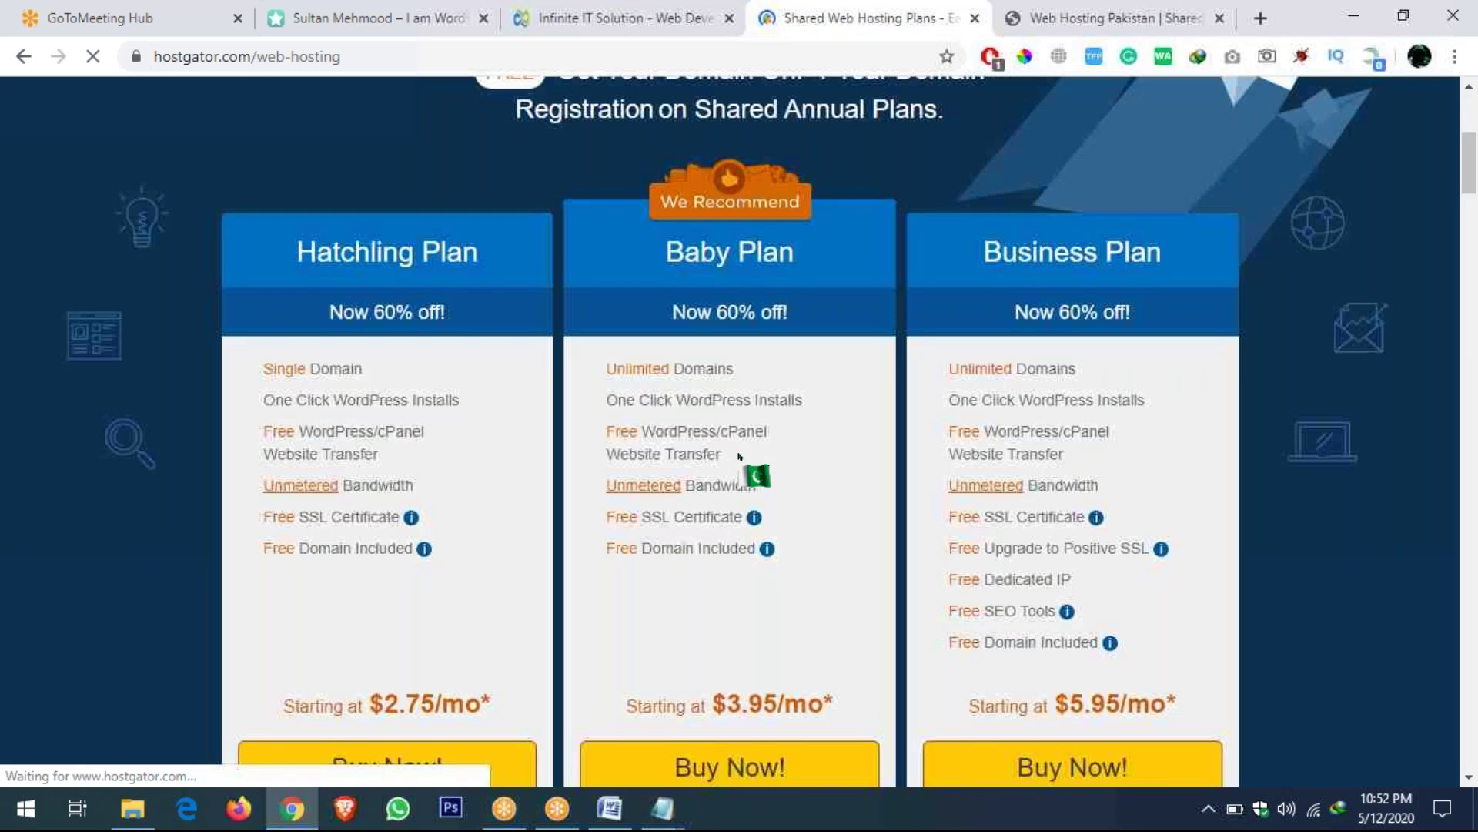
scroll(738, 456, down, 1)
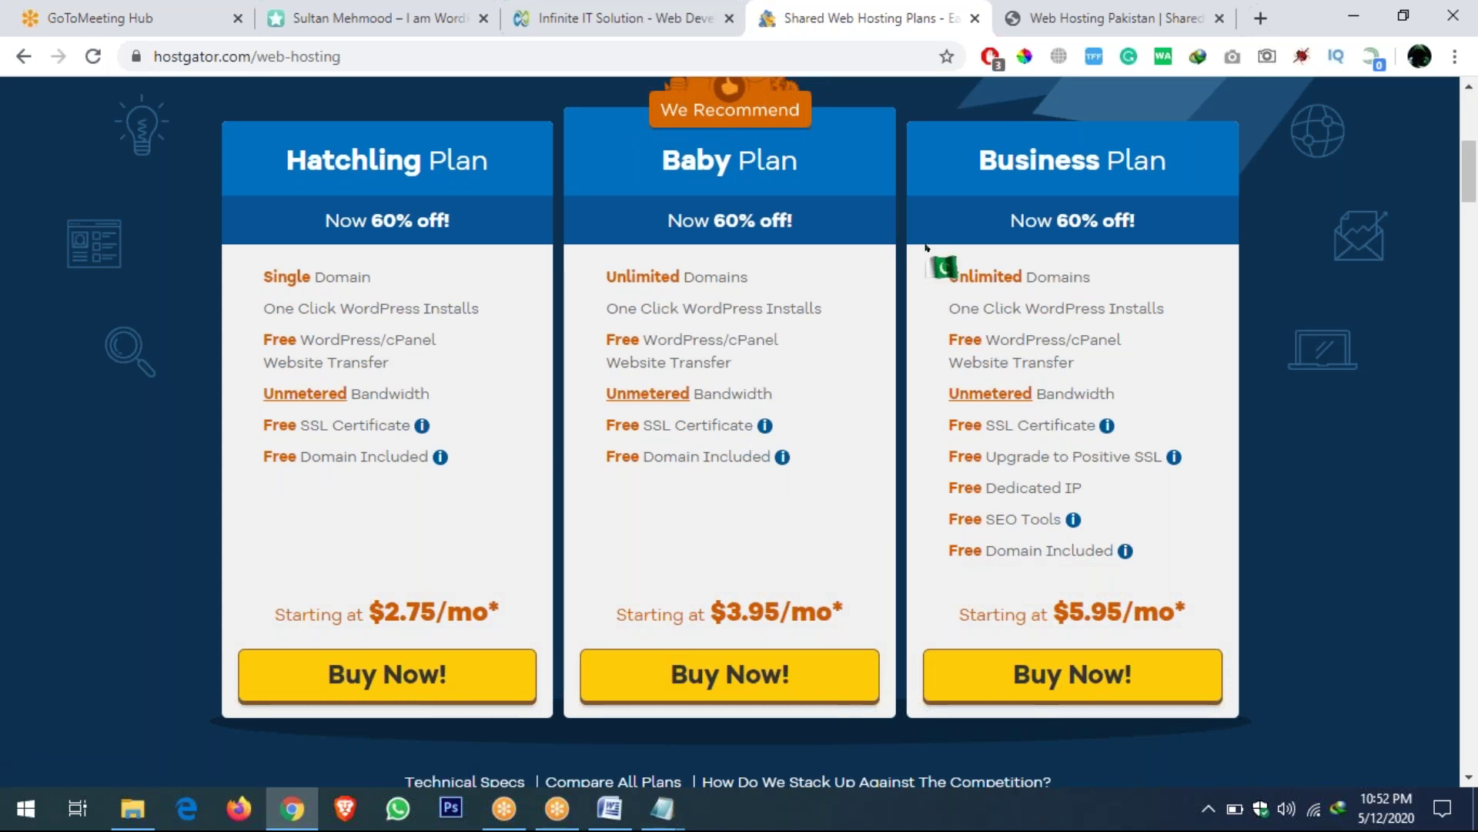
scroll(926, 246, up, 1)
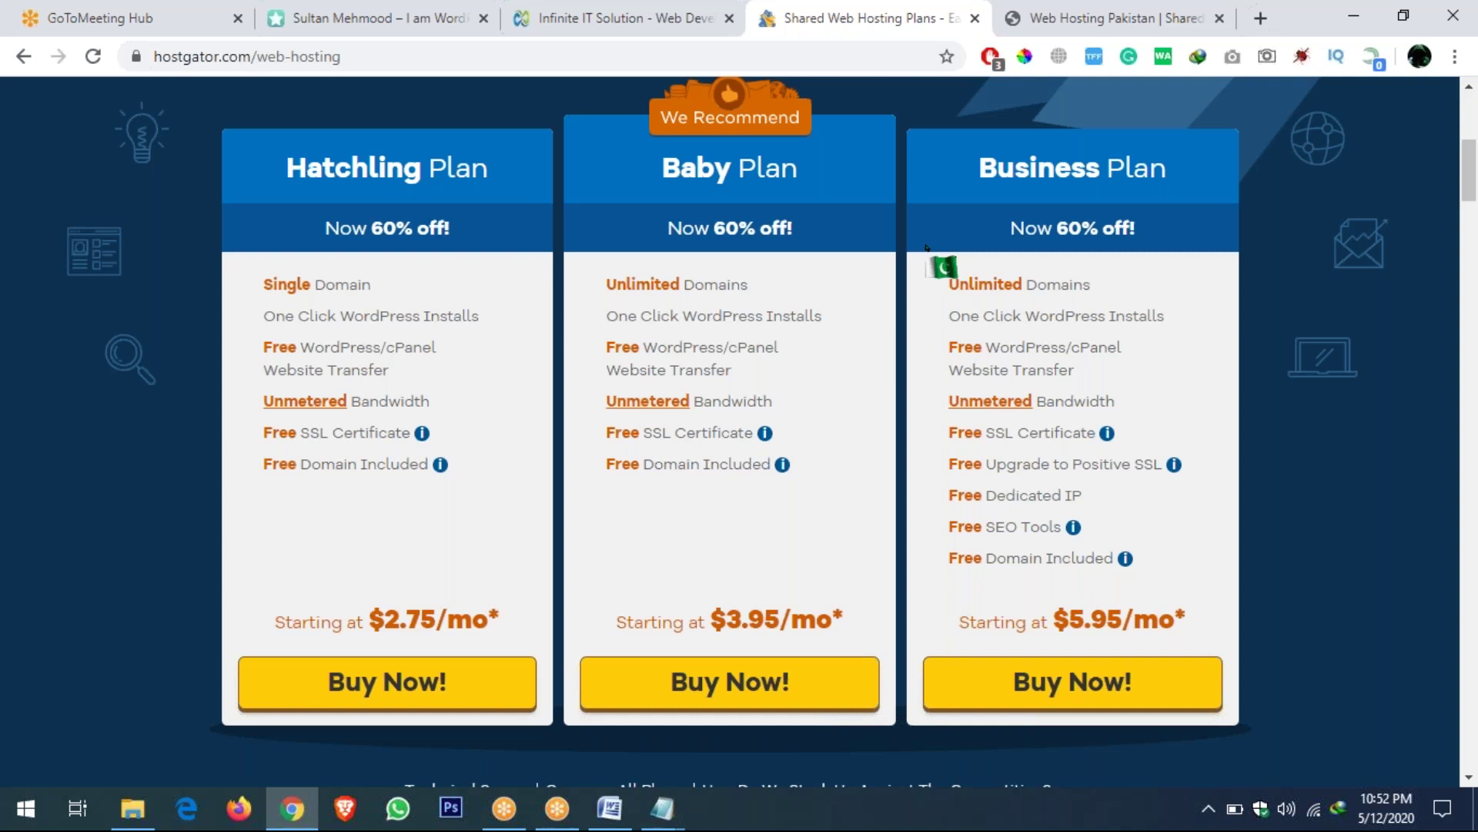
scroll(927, 247, up, 6)
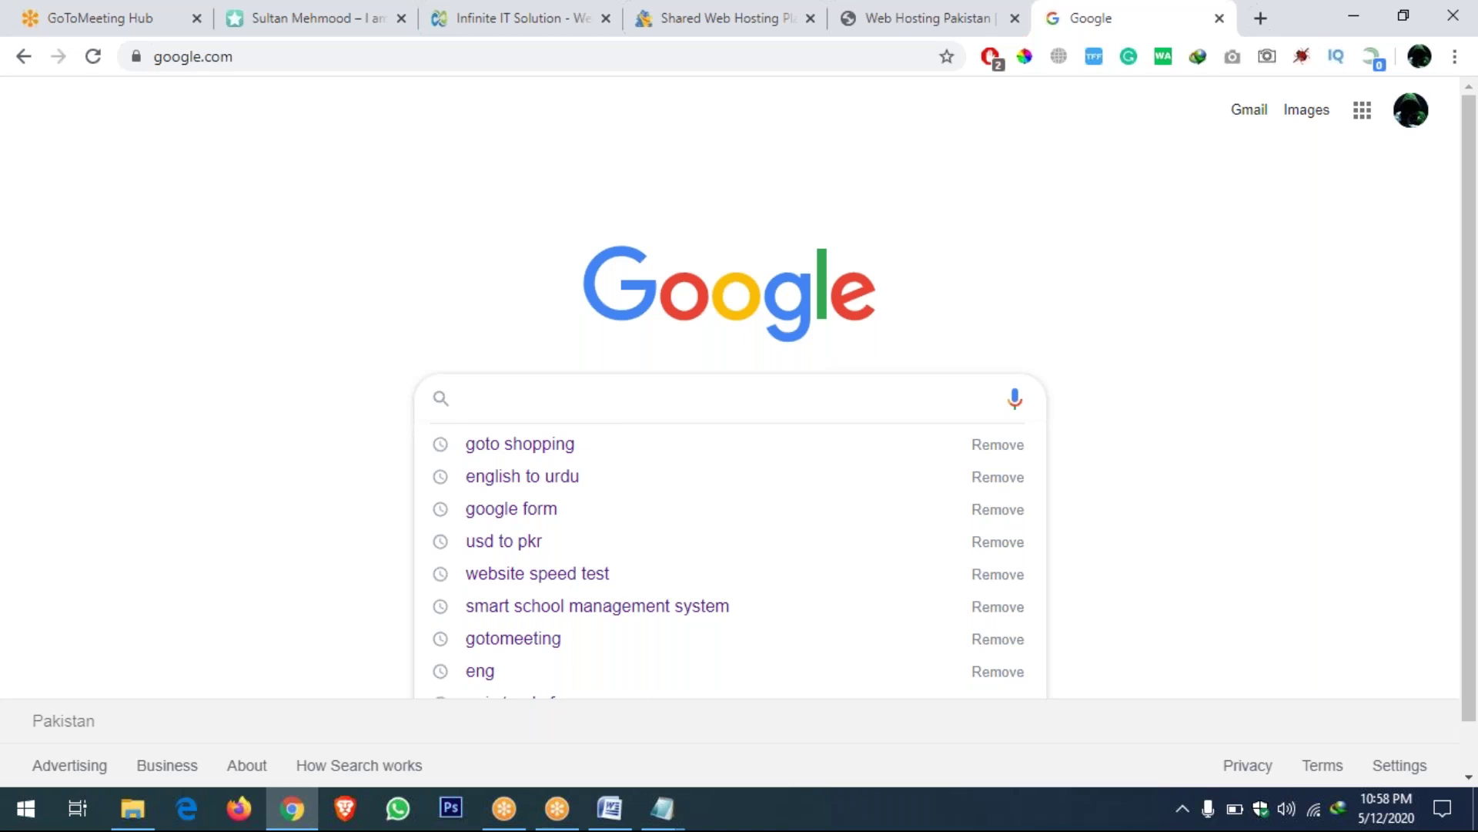
drag(1476, 269, 787, 553)
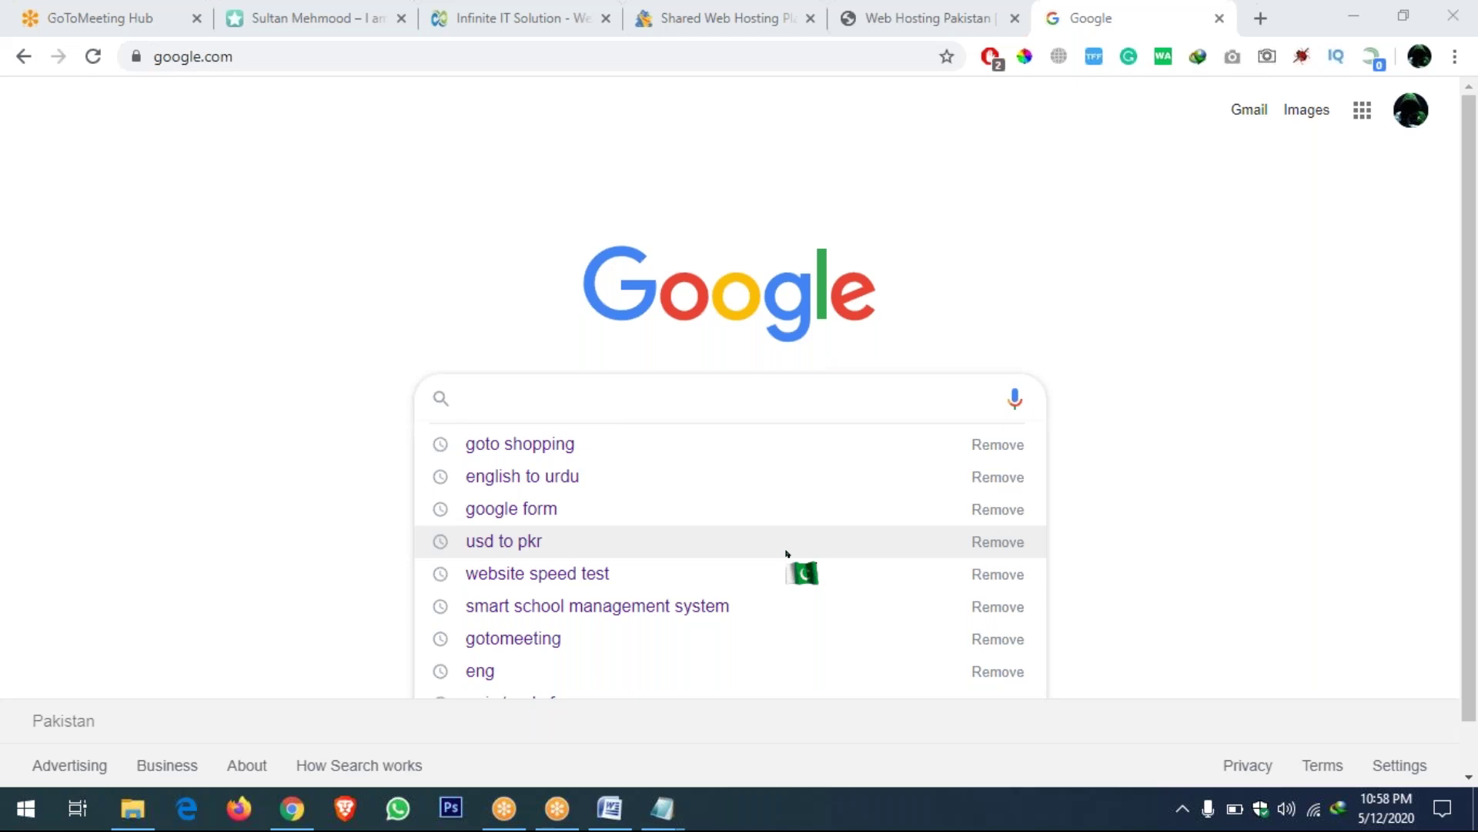
drag(787, 553, 1352, 554)
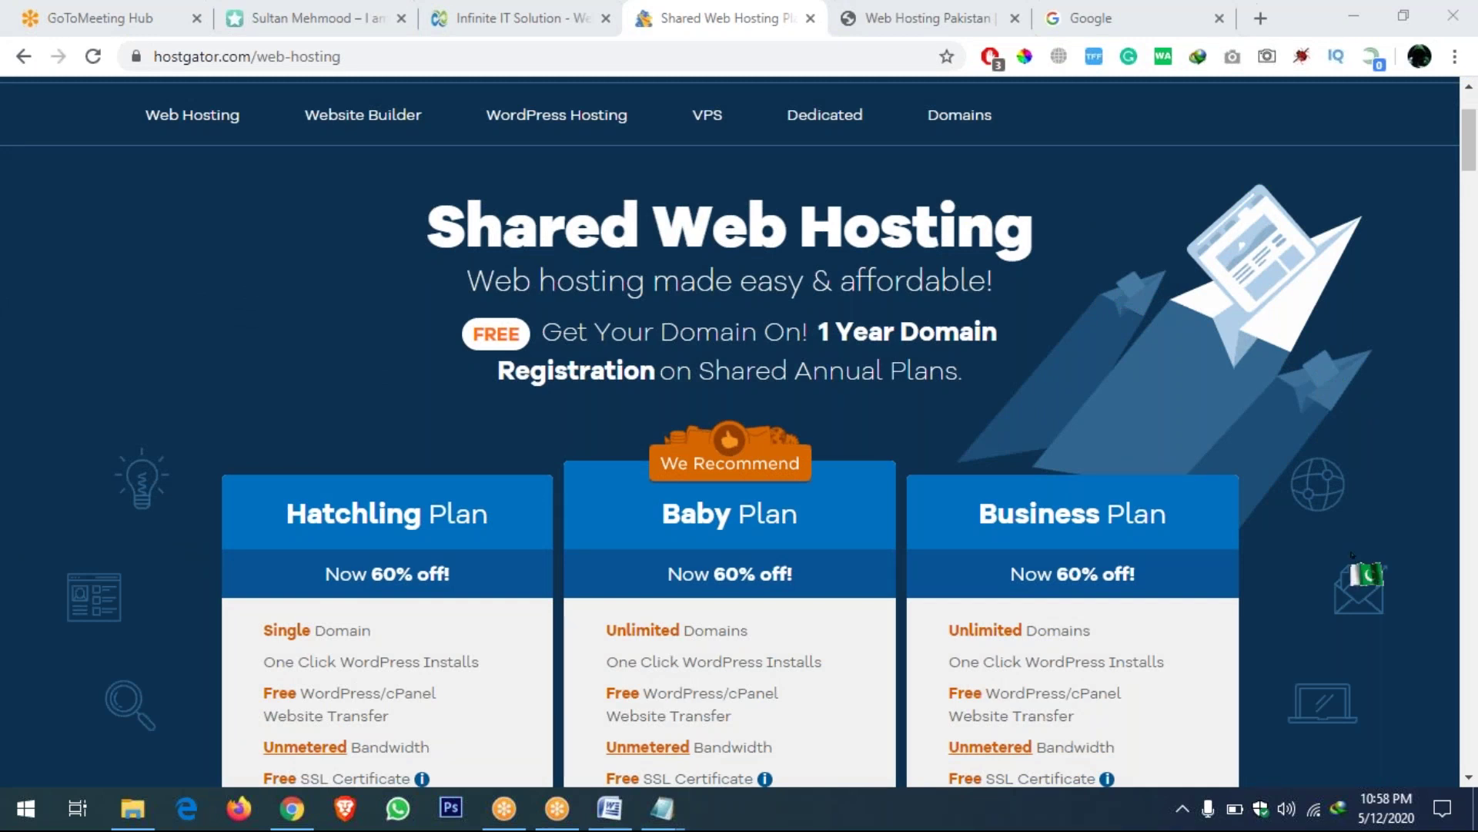